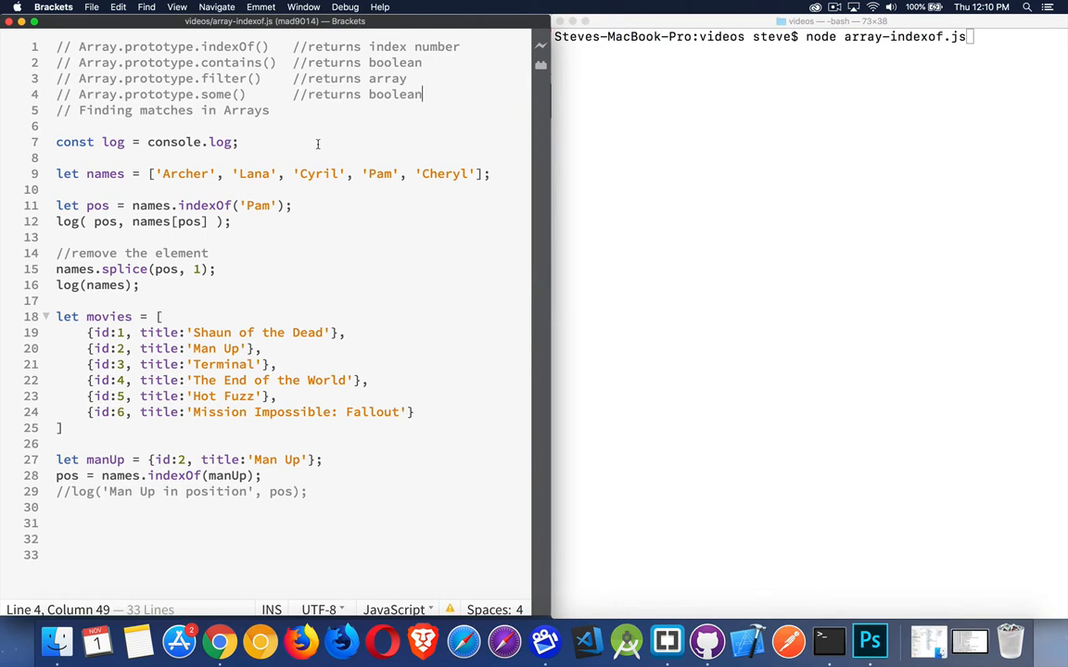
- Review the names indexOf('Pam'), splice and log lines, then run node array-indexof.js printing 3 'Pam' and names without Pam
left_click(224, 173)
double_click(258, 206)
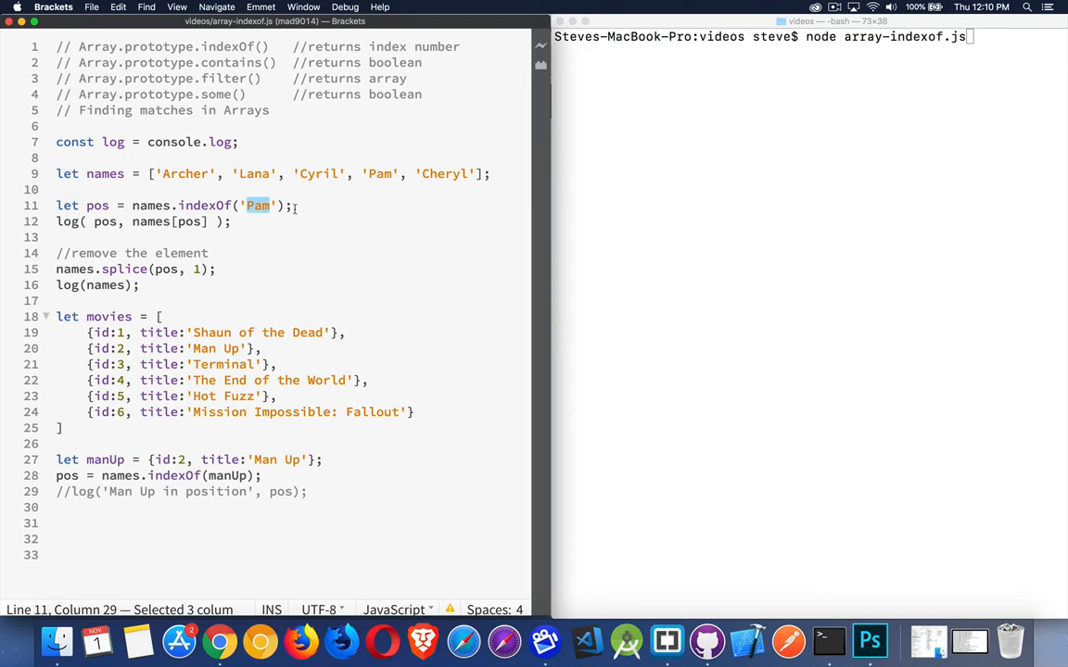
double_click(105, 223)
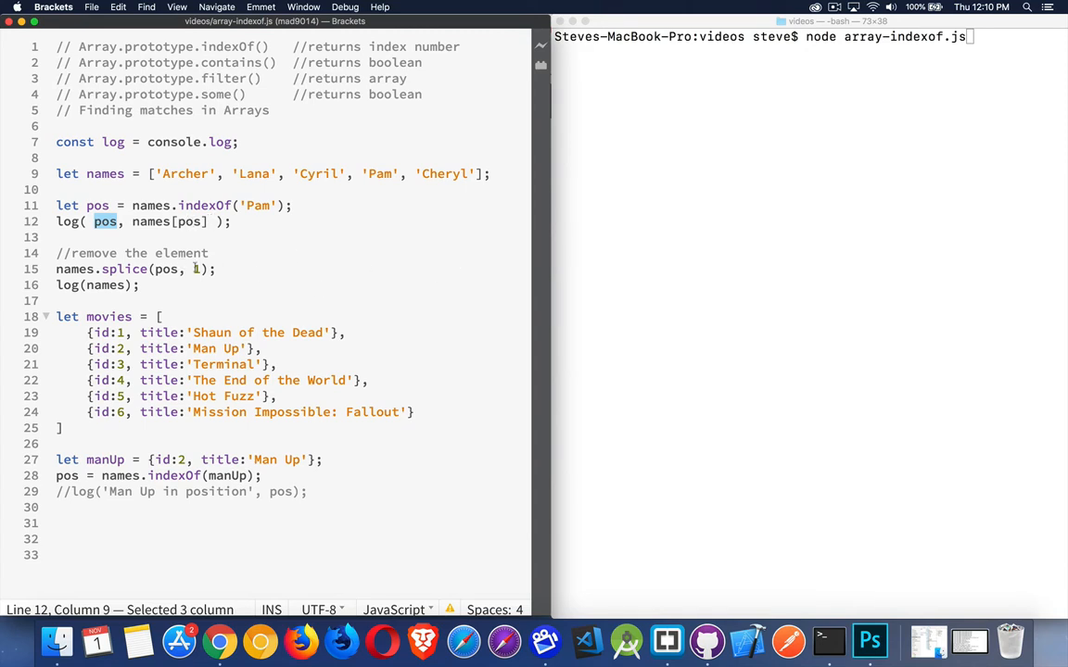
left_click(213, 269)
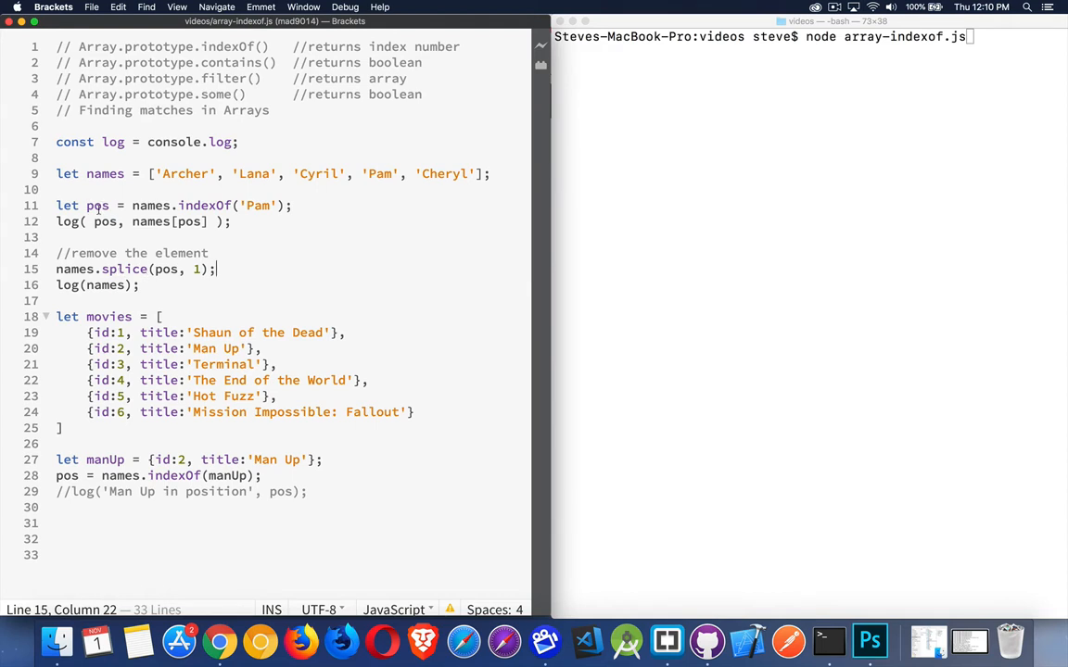
left_click(139, 285)
left_click(603, 211)
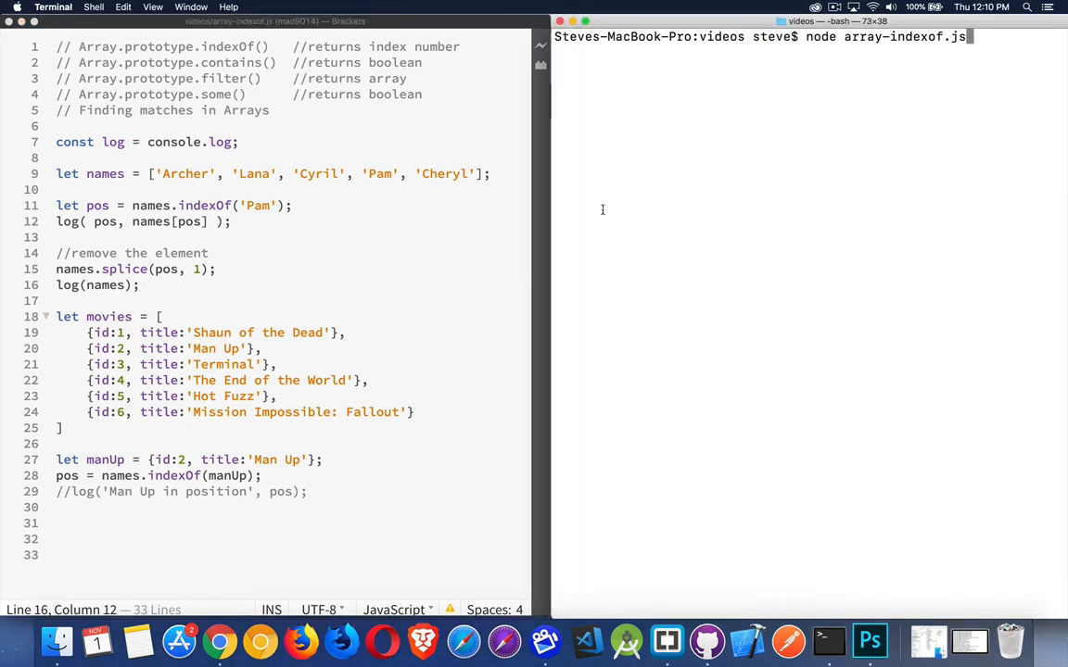
key("Return")
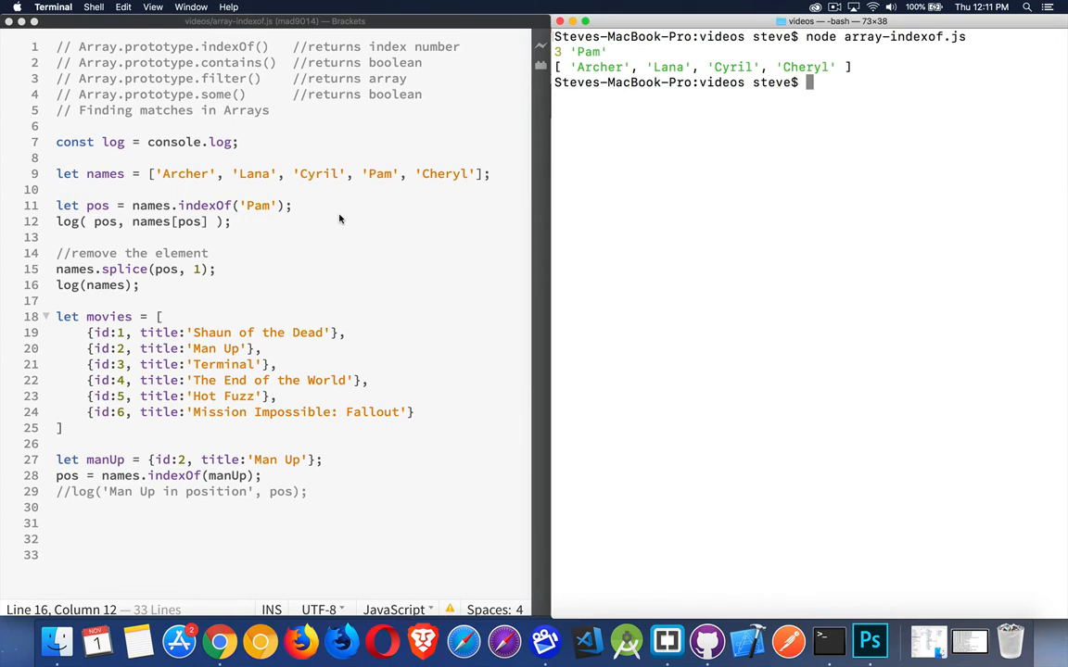
- Uncomment the 'Man Up in position' log on line 29, comment out the pos and names logs, and save
left_click(139, 285)
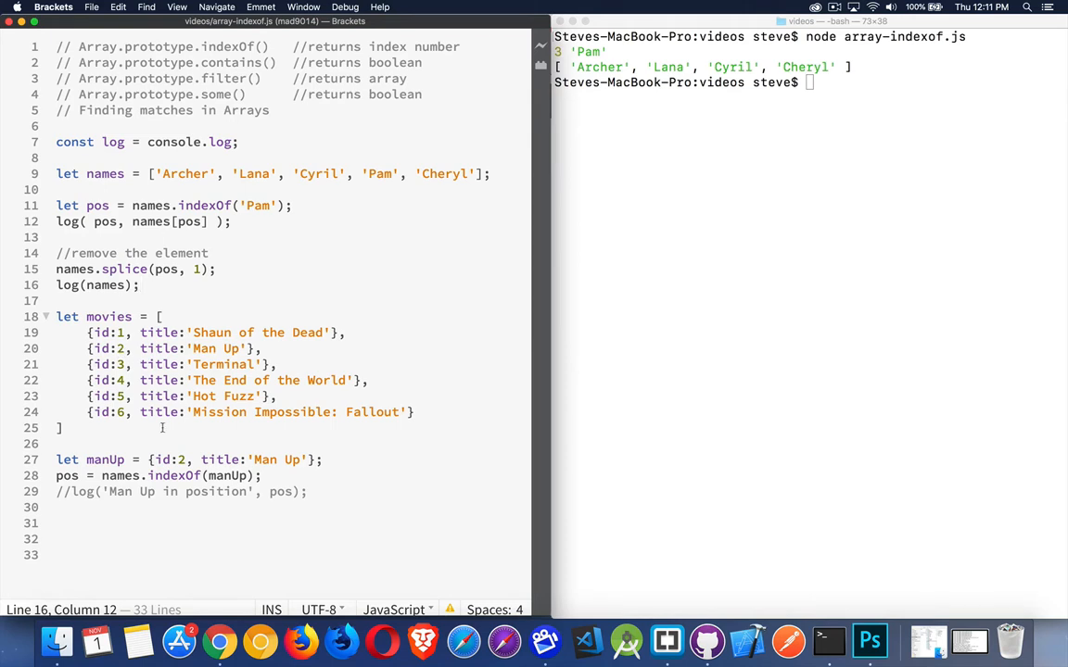
left_click_drag(147, 459, 322, 460)
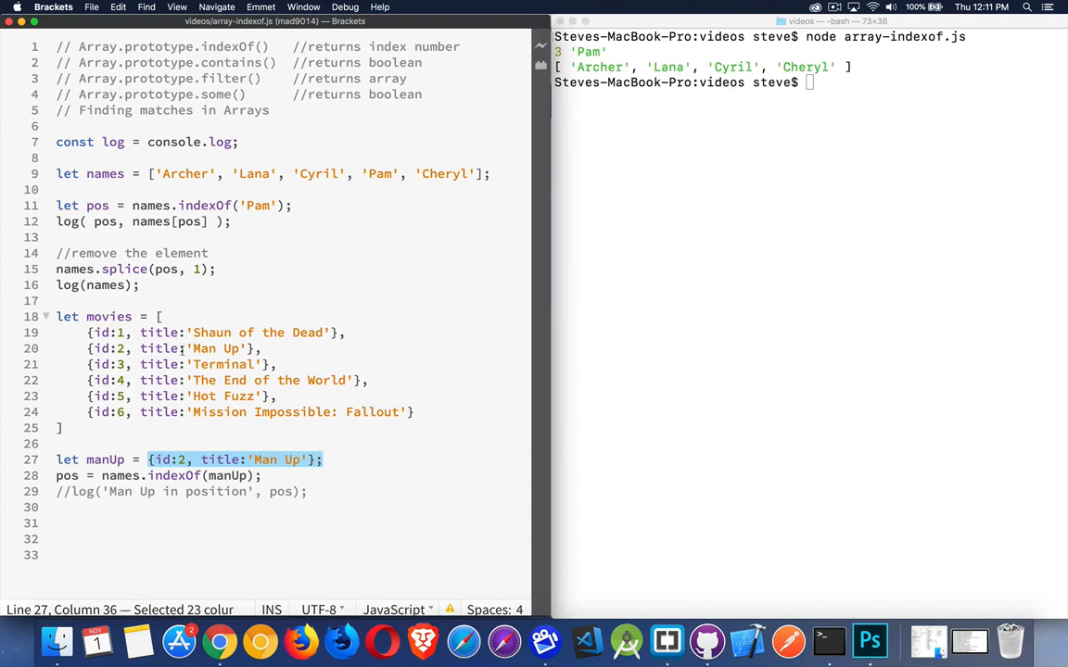
left_click(73, 491)
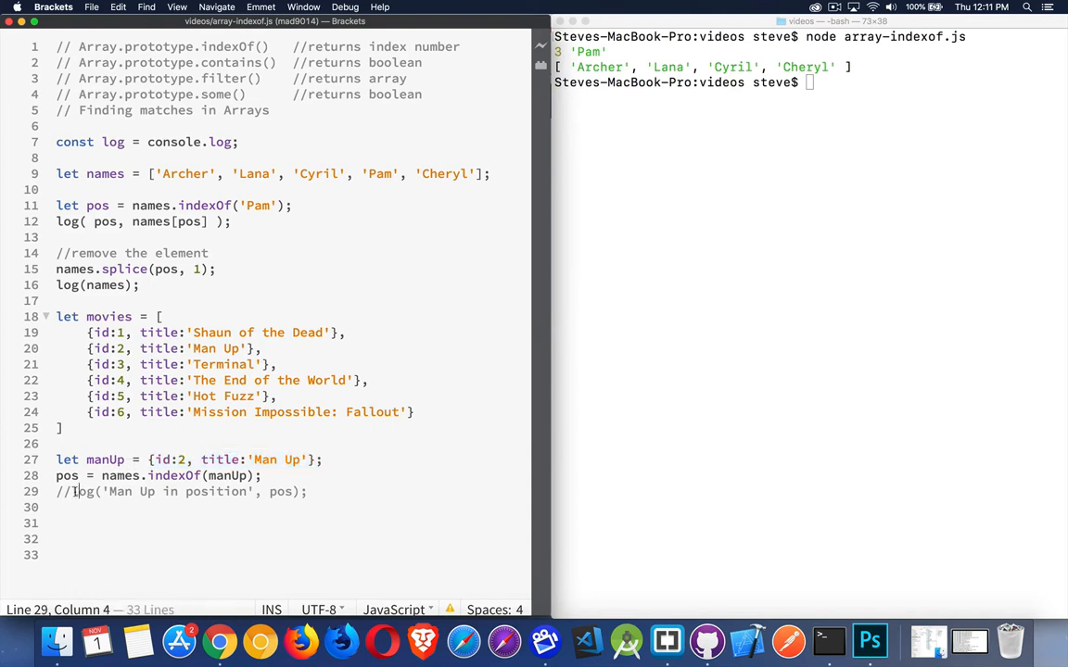
key("BackSpace")
key("BackSpace")
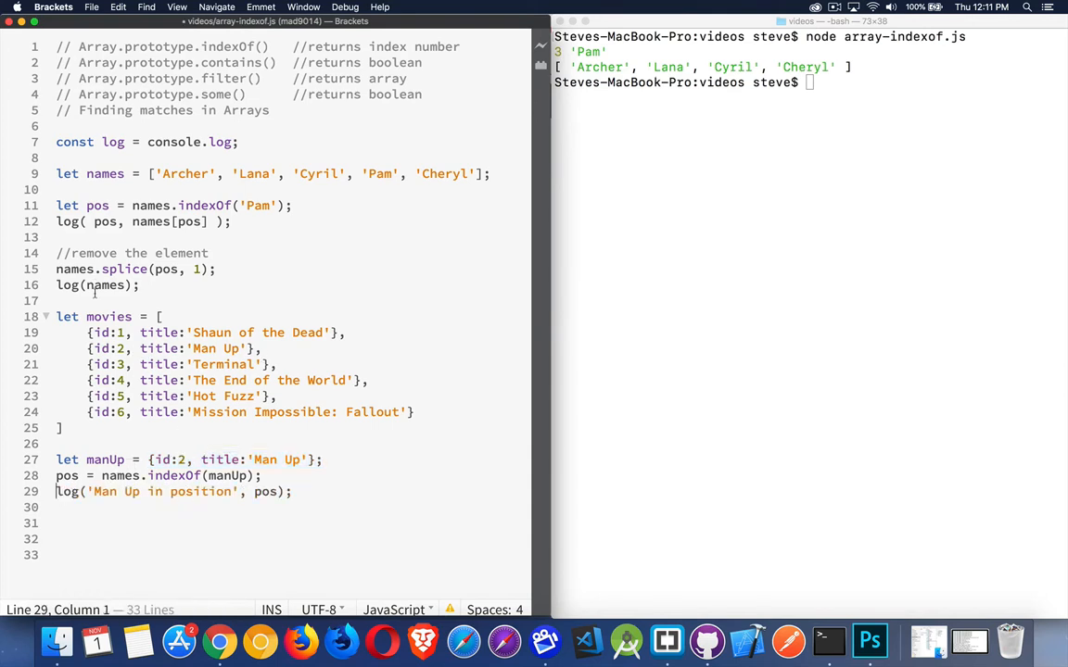
left_click(57, 222)
type("//")
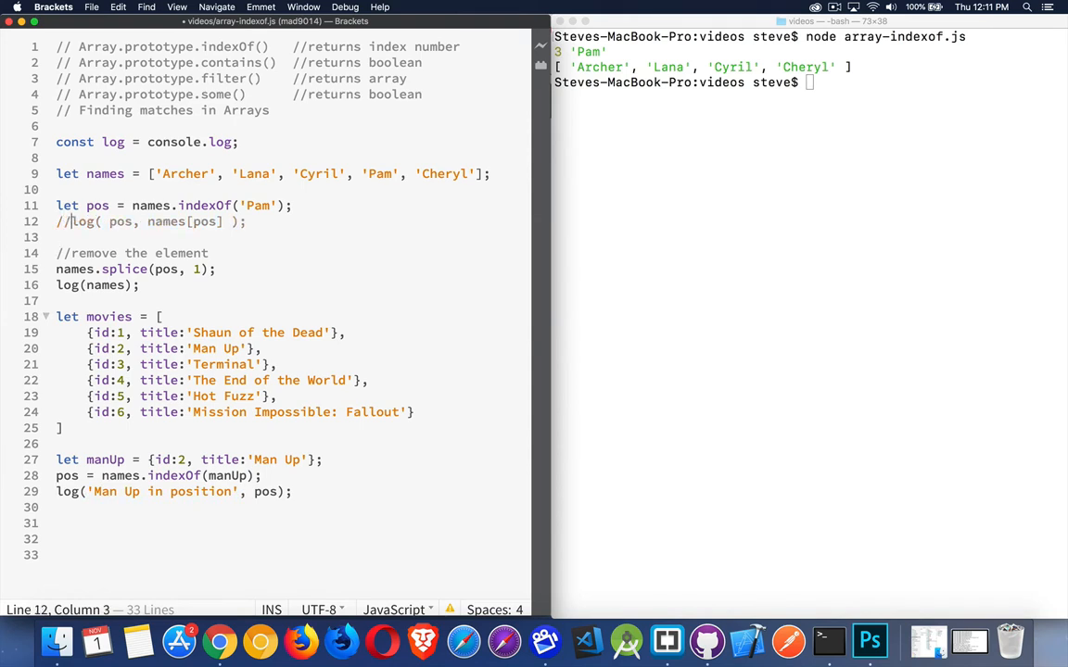
left_click(56, 284)
type("//")
key("super+s")
- Rerun node array-indexof.js showing 'Man Up in position -1', then review the manUp object on line 27
left_click(652, 230)
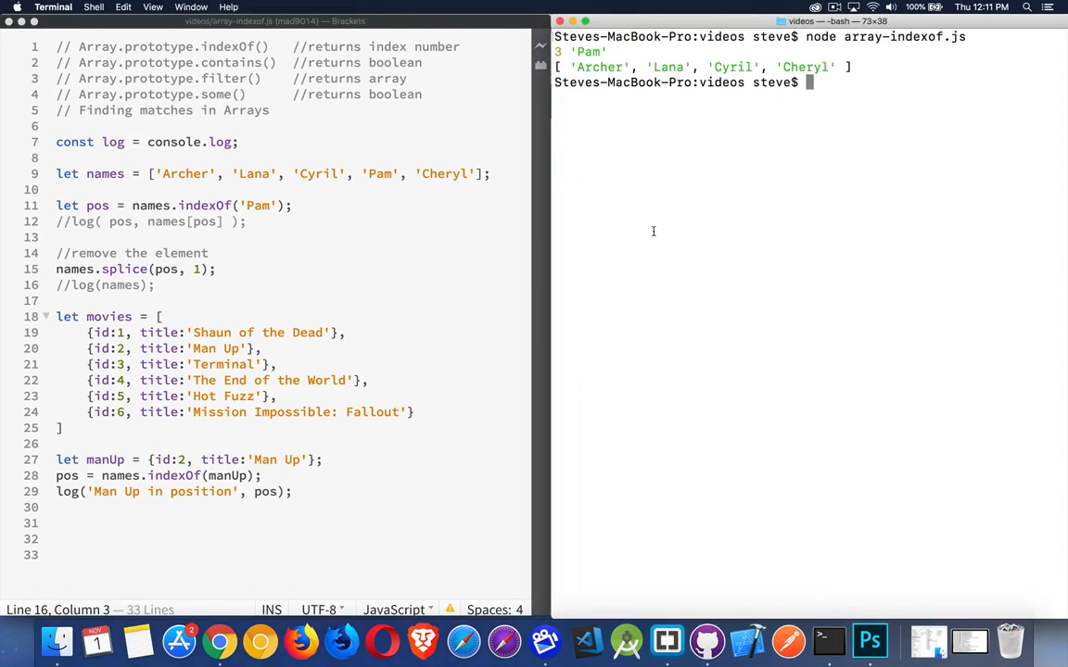
key("Up")
key("Return")
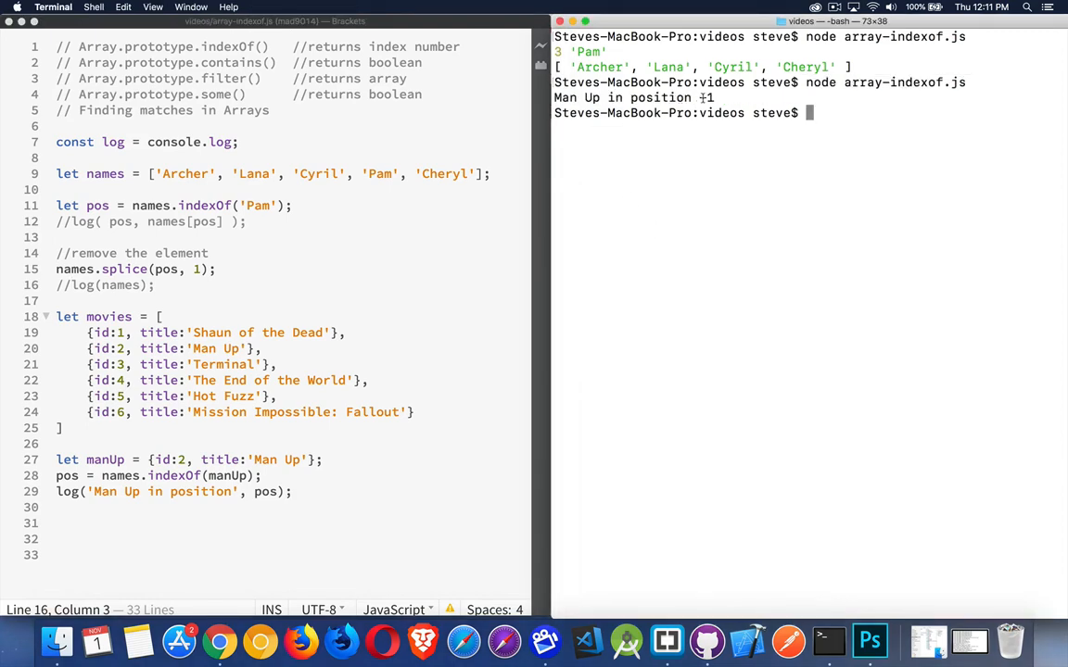
double_click(707, 97)
left_click(150, 460)
left_click_drag(149, 460, 321, 459)
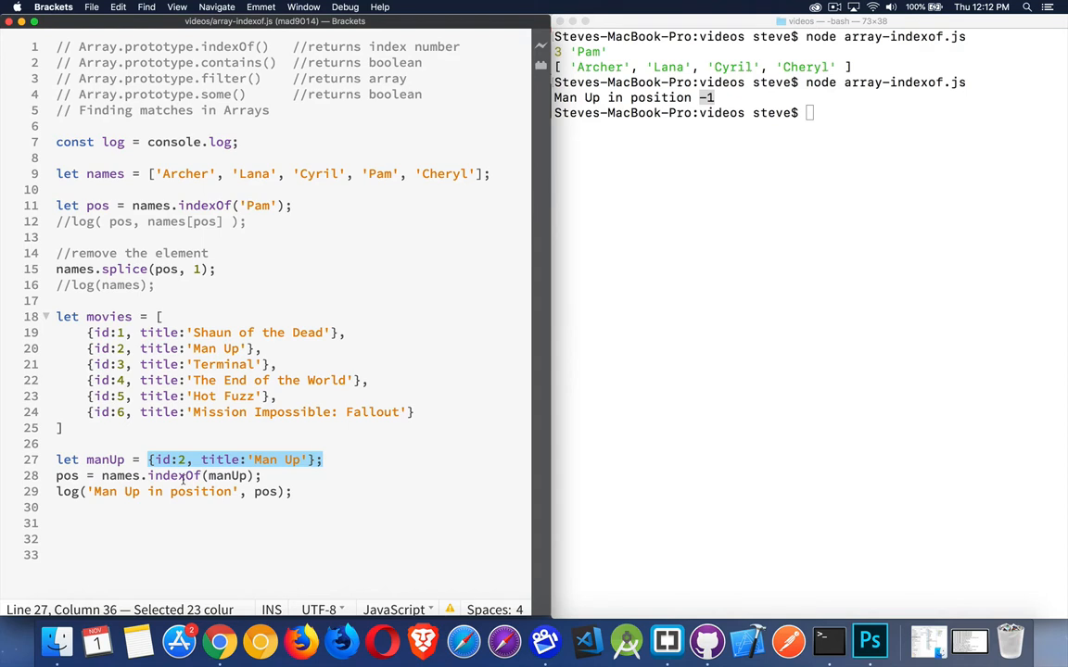
- Write 'let matchingMovie = movies.filter( (obj) => {' on line 31, checking the Man Up movies entry
left_click(321, 501)
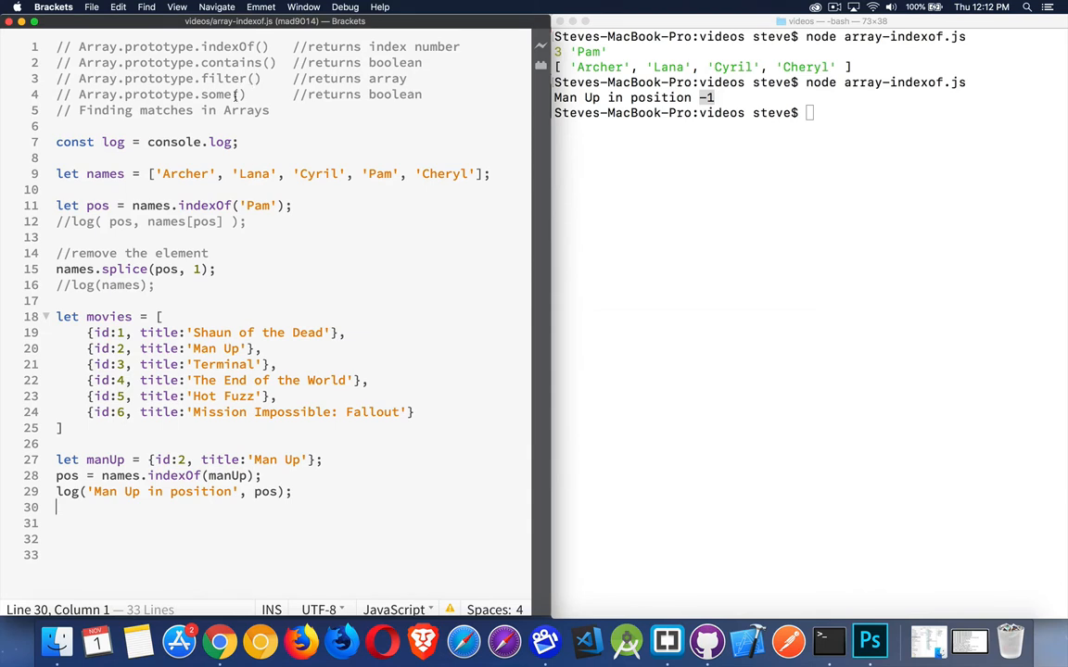
key("Return")
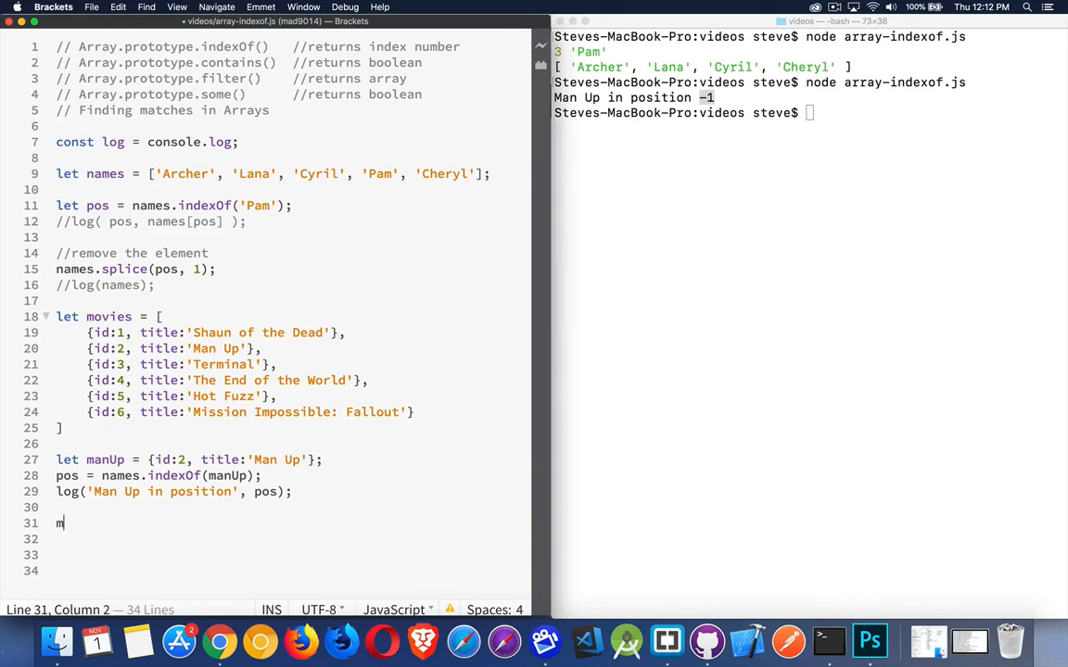
type("movies.")
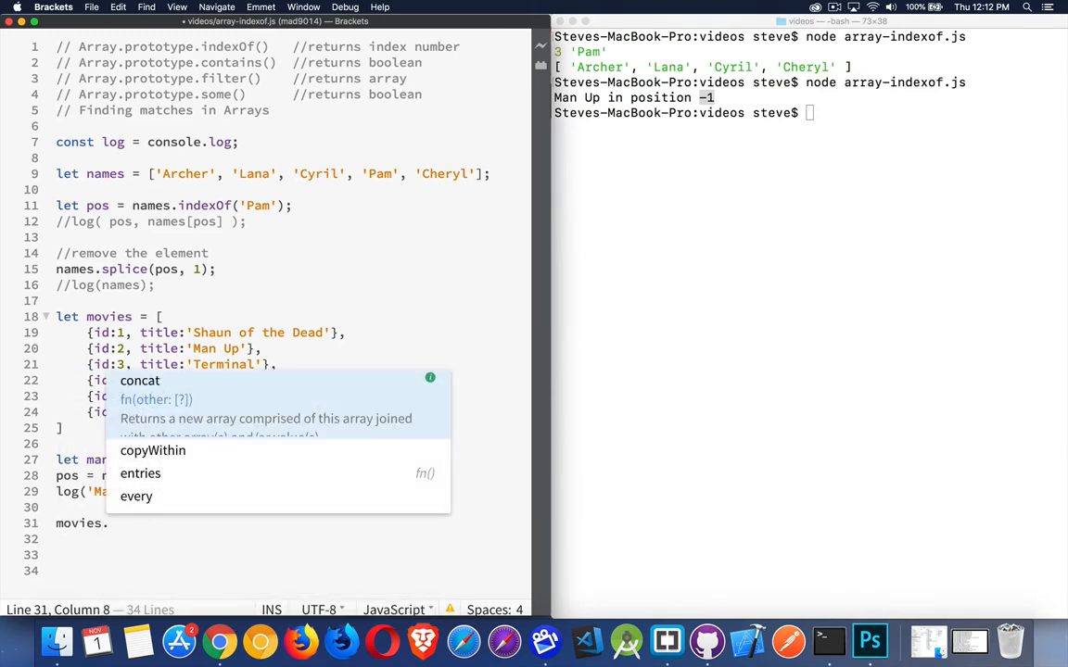
type("filter(")
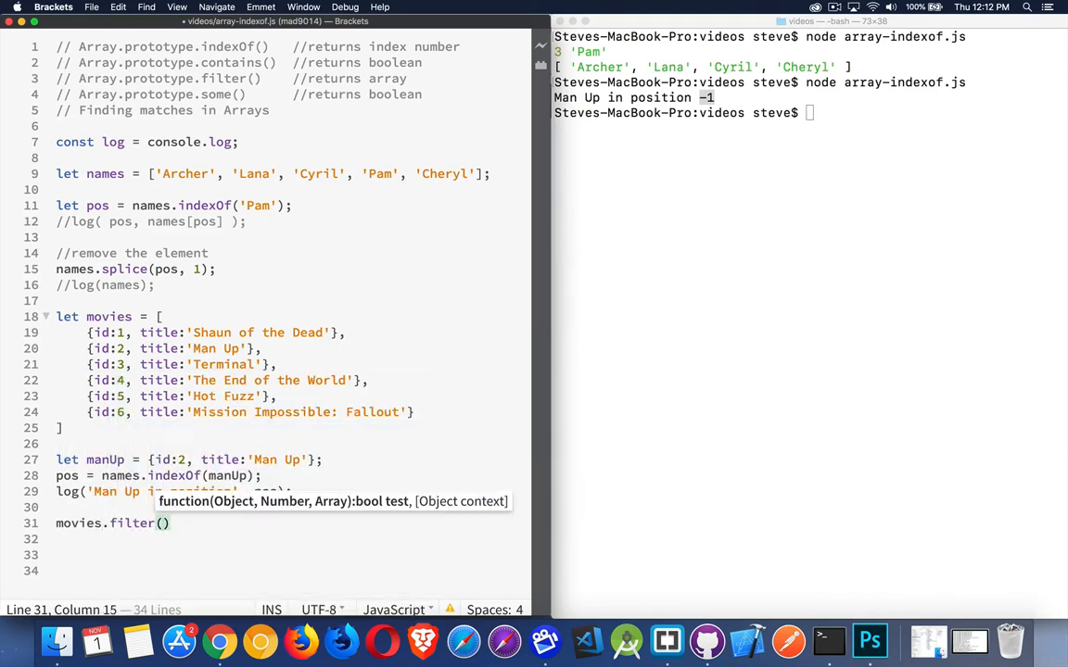
left_click(55, 523)
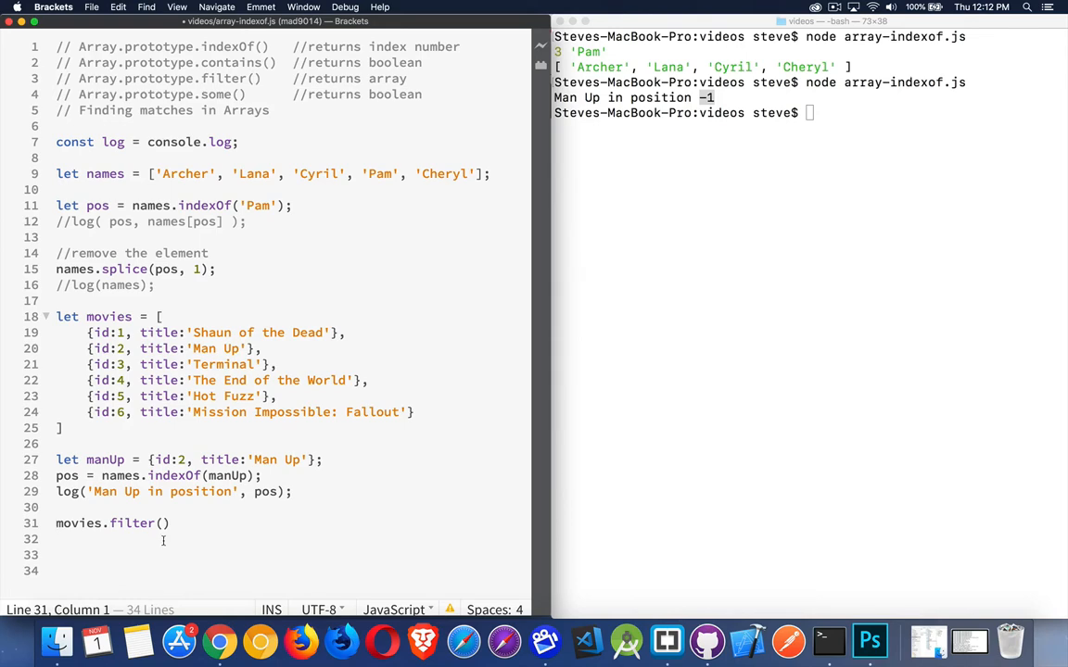
type("let ")
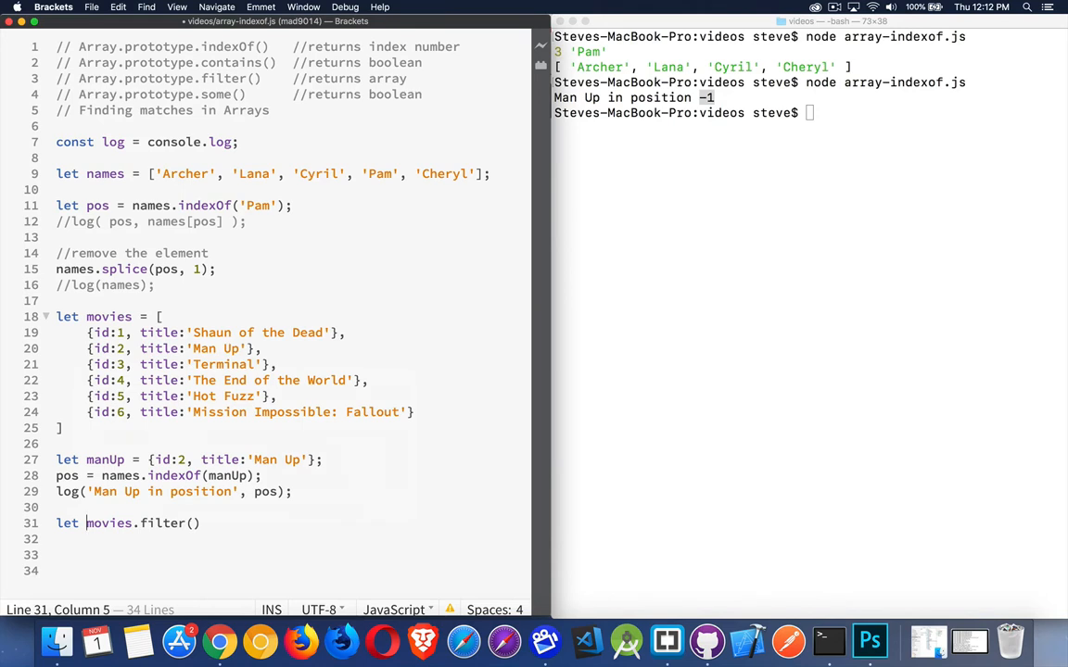
type("matchingMov")
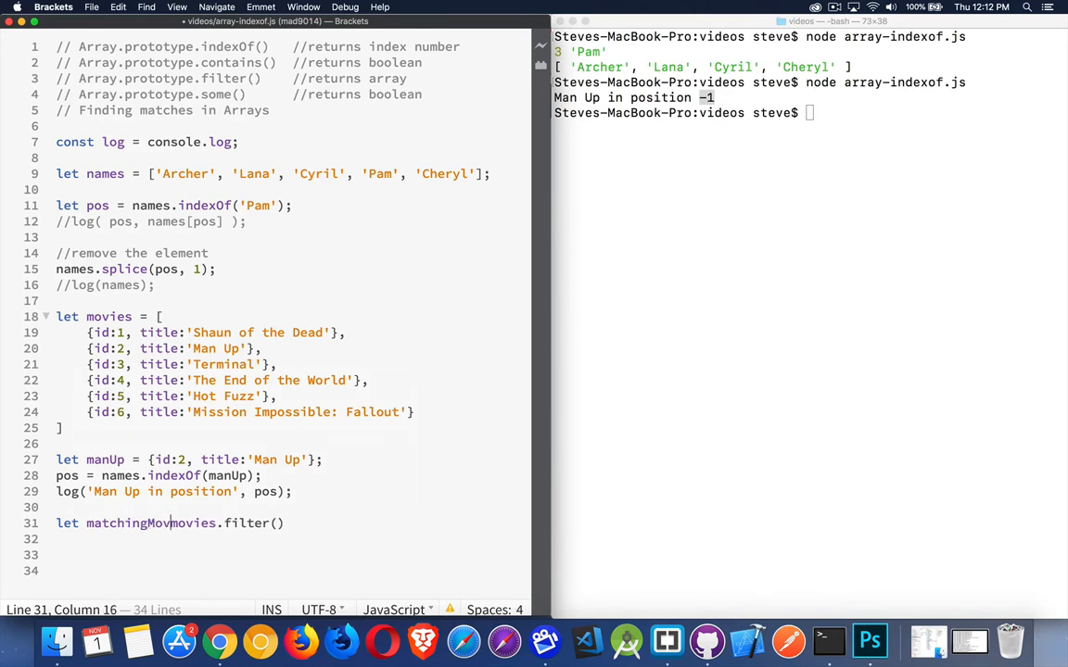
type("ie =")
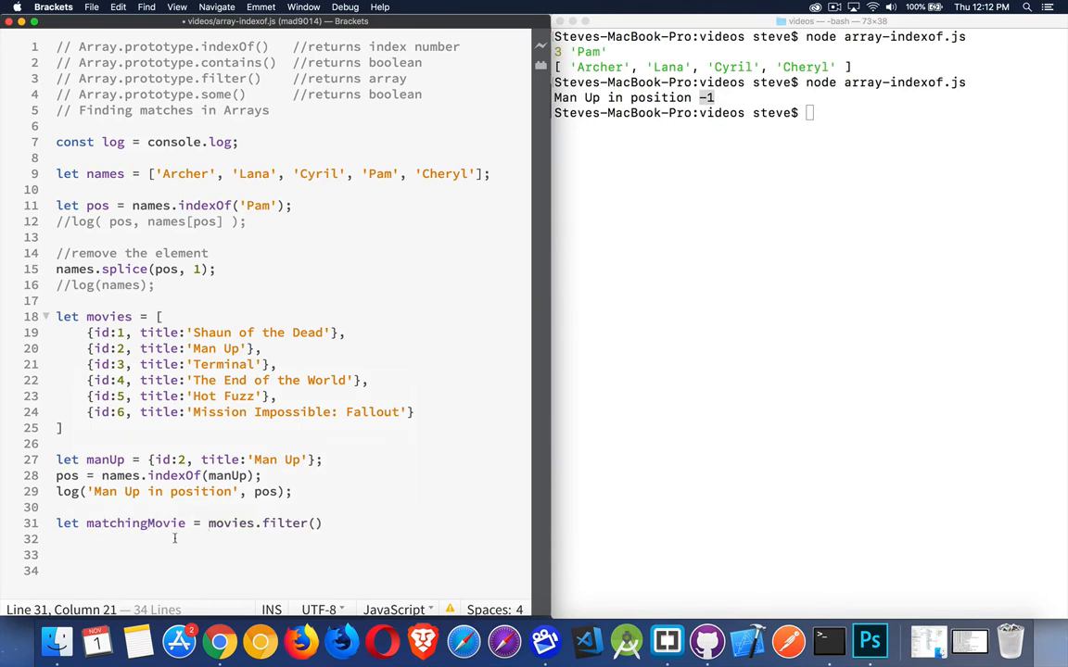
left_click(84, 349)
left_click_drag(85, 350, 265, 349)
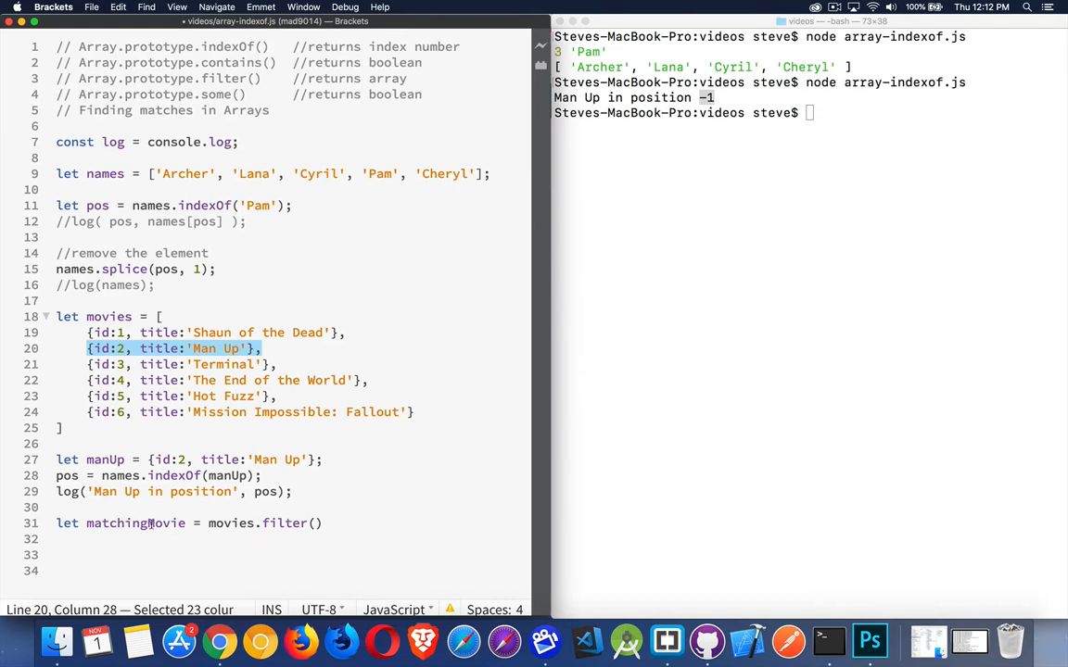
left_click(317, 524)
type("(")
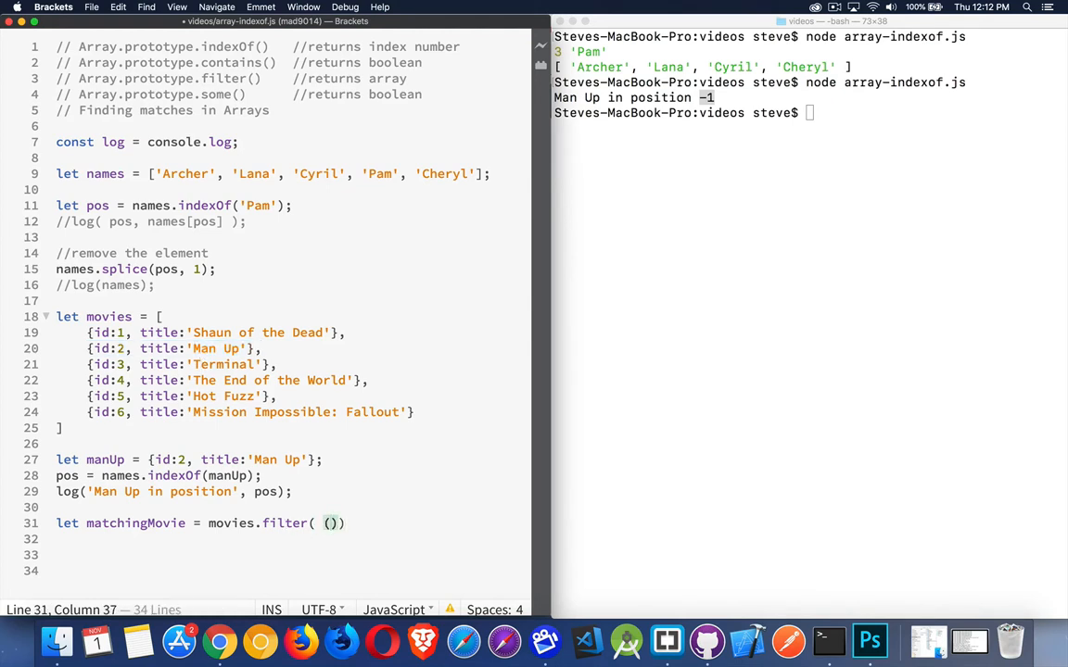
type("obj) => {")
- Open the callback body and begin the if(obj.id == condition, relating obj to the four movie objects
key("Return")
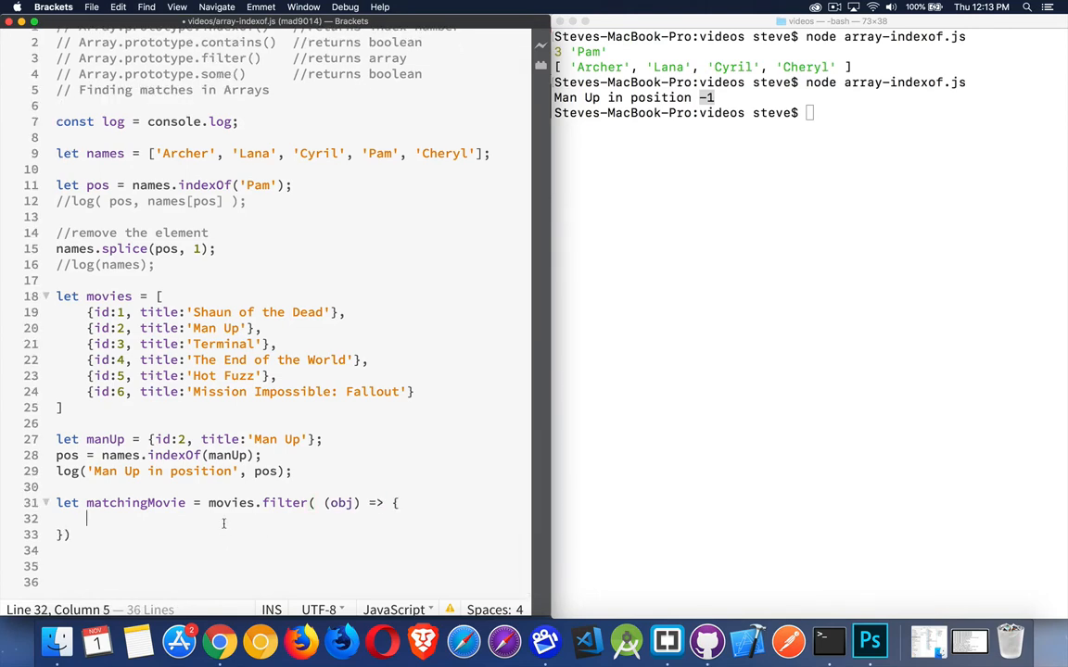
type("if(obj")
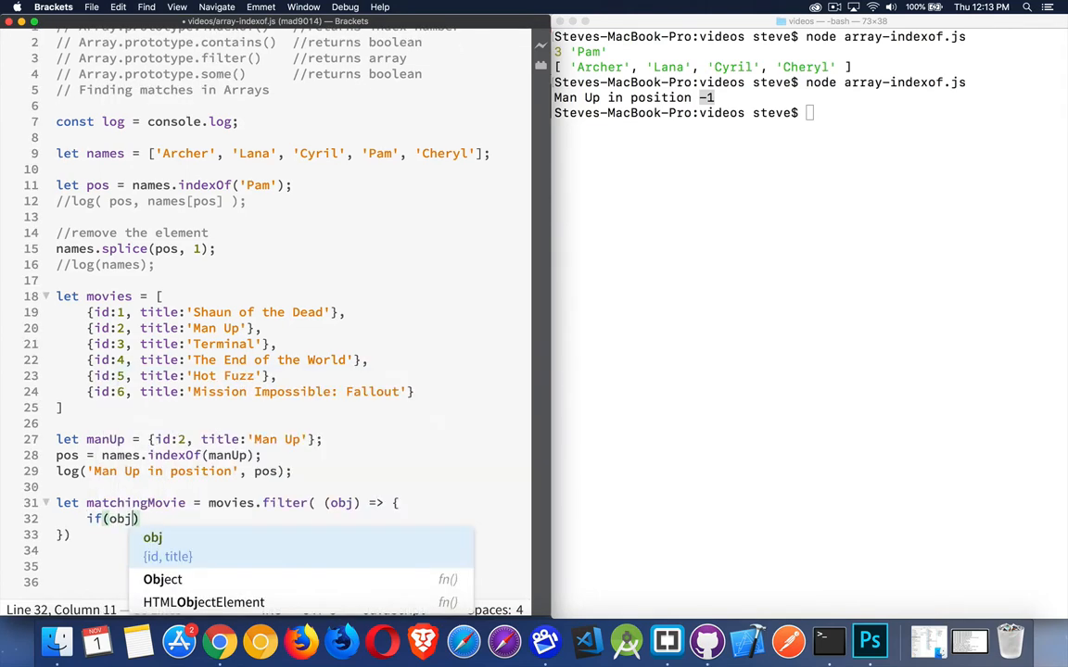
type(".id")
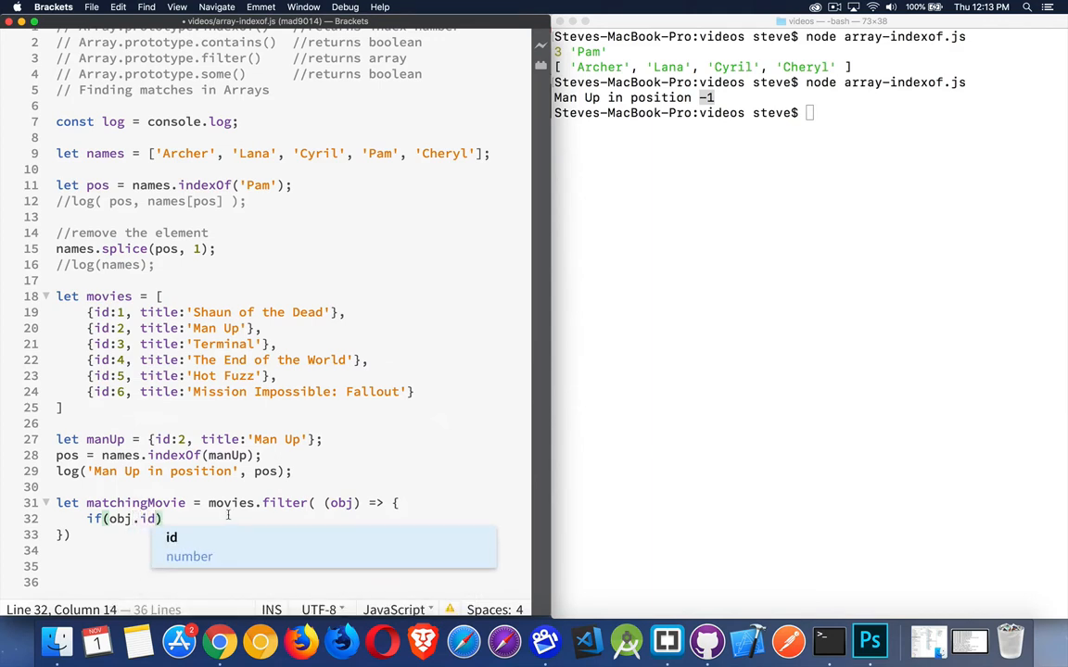
double_click(340, 503)
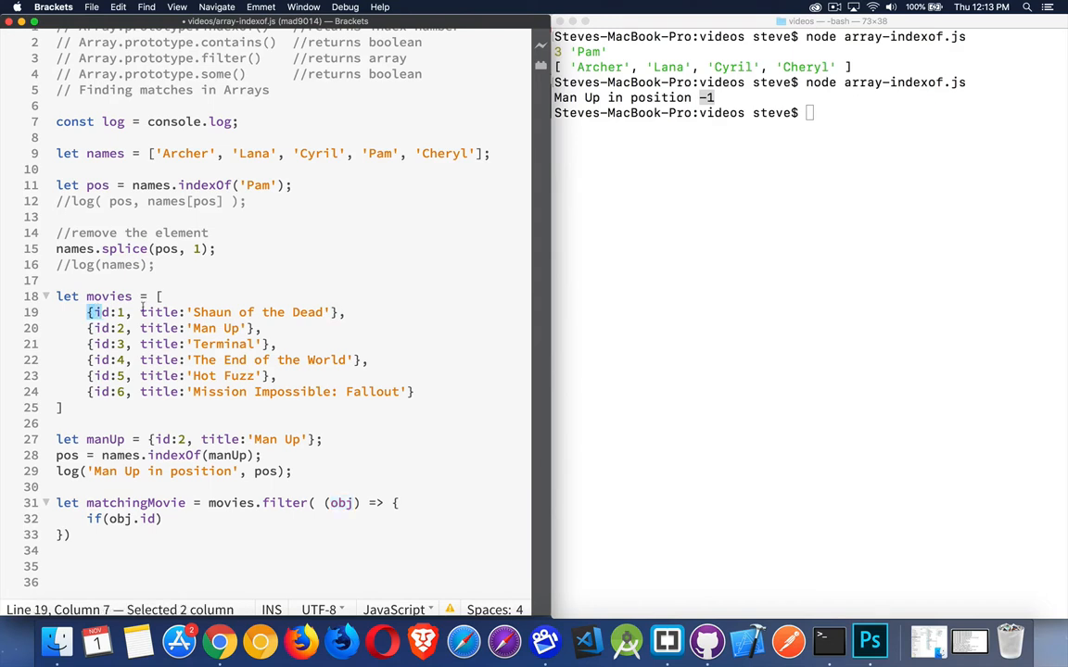
left_click_drag(87, 312, 343, 312)
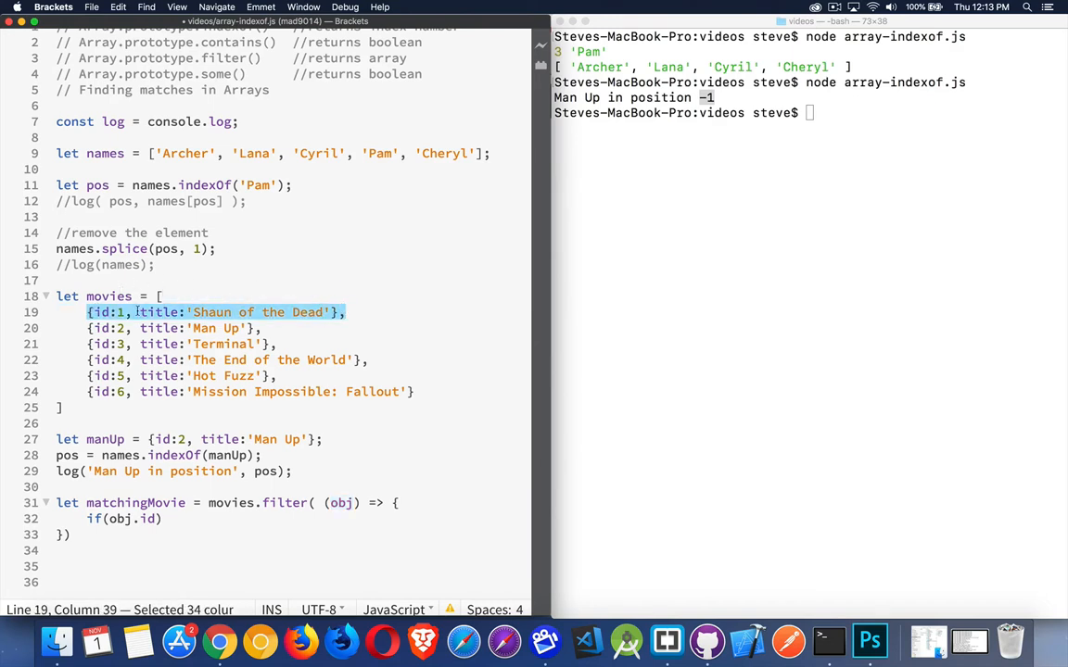
left_click_drag(87, 328, 264, 328)
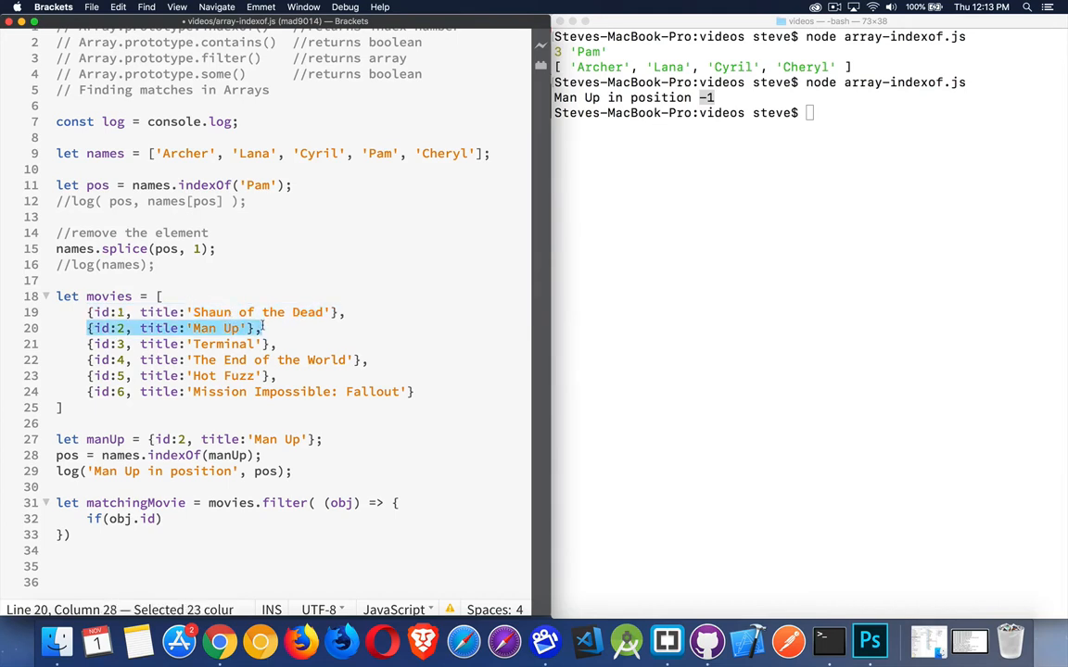
left_click_drag(87, 344, 278, 344)
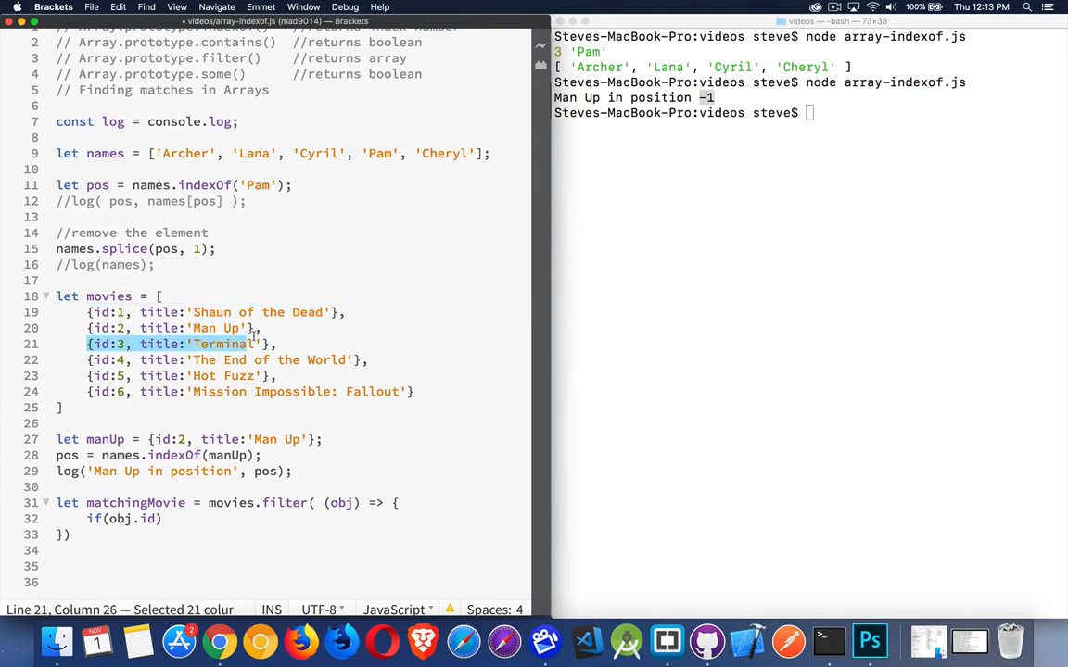
left_click_drag(87, 359, 373, 359)
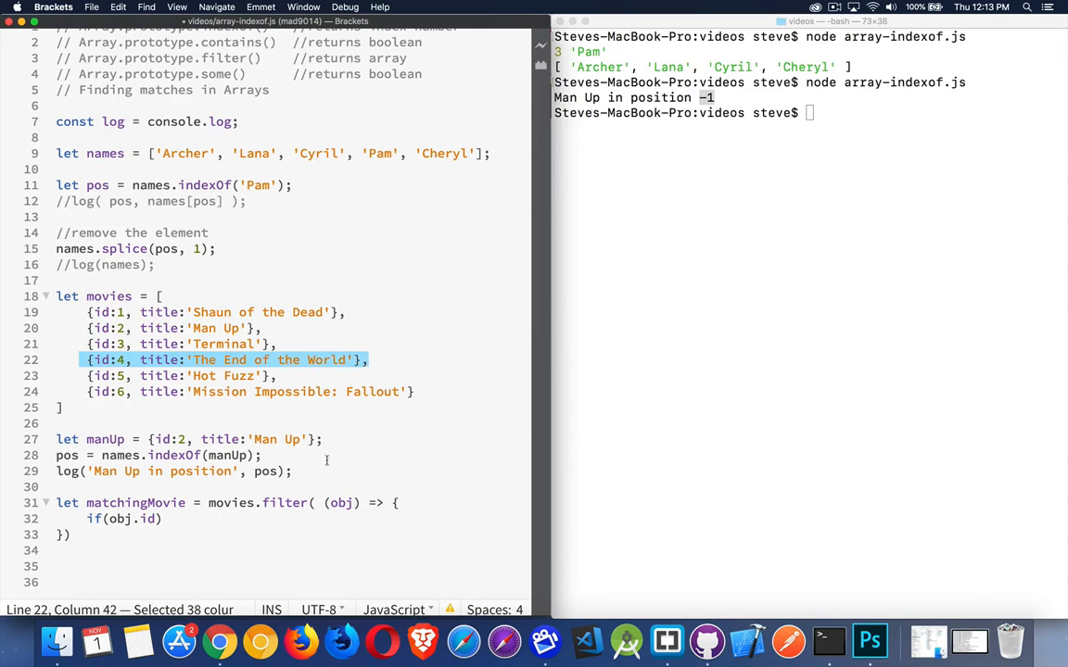
left_click(156, 519)
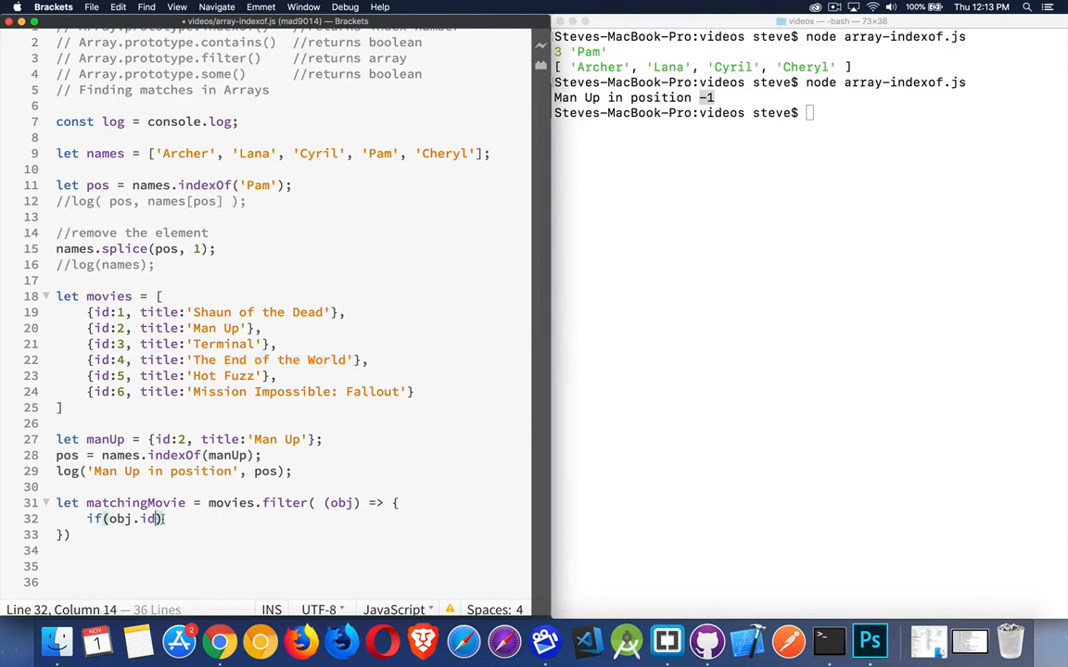
type("==")
- Complete if(obj.id == manUp.id){ return true; } then return false; copying manUp from line 27
left_click(111, 439)
double_click(110, 439)
key("super+c")
left_click(182, 519)
key("super+v")
type(".id")
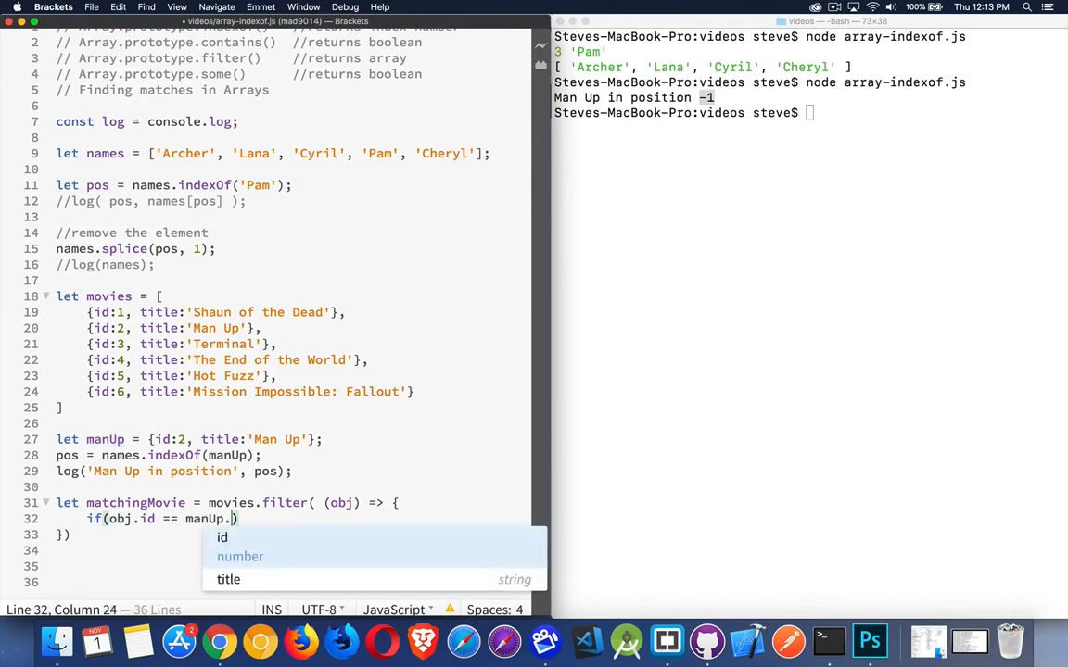
key("Right")
type("{")
key("Return")
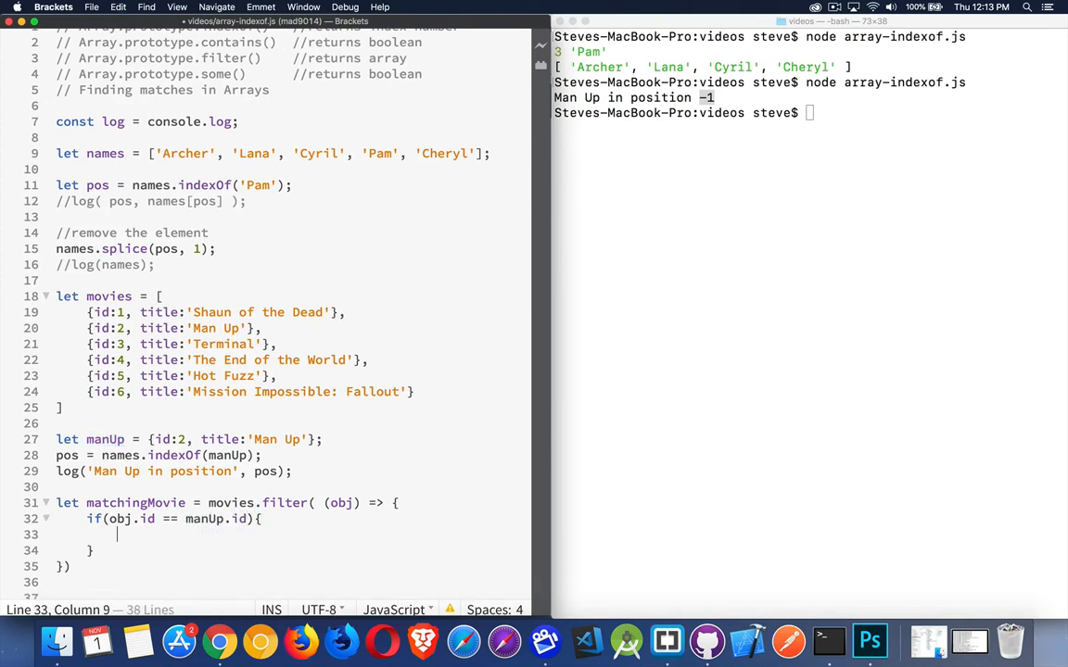
type("return true")
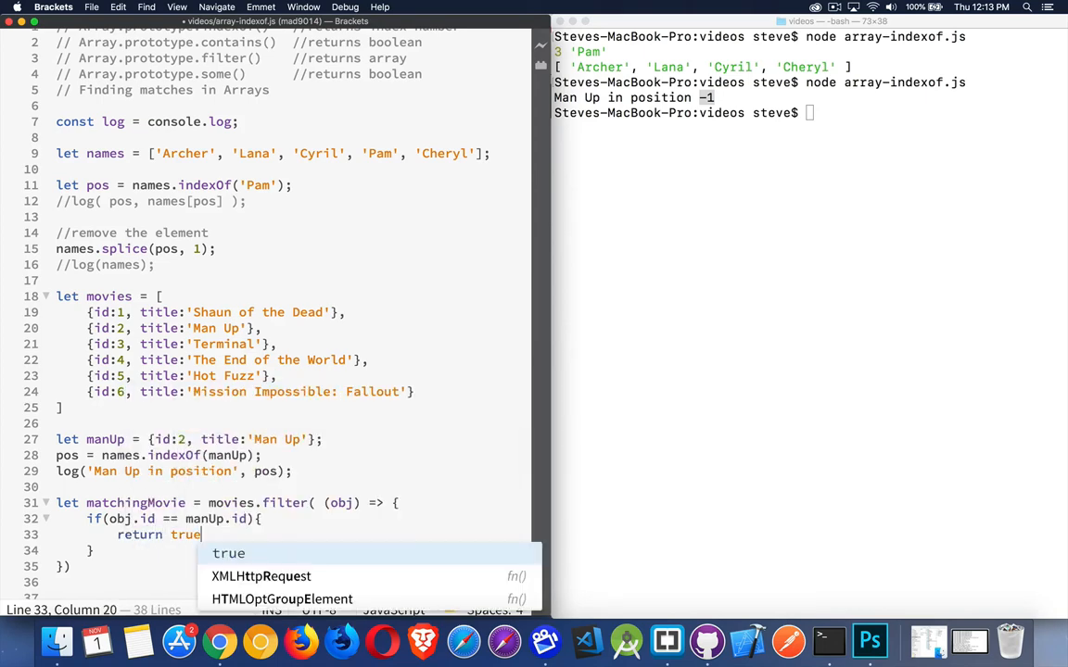
type(";")
key("Down")
key("End")
key("Return")
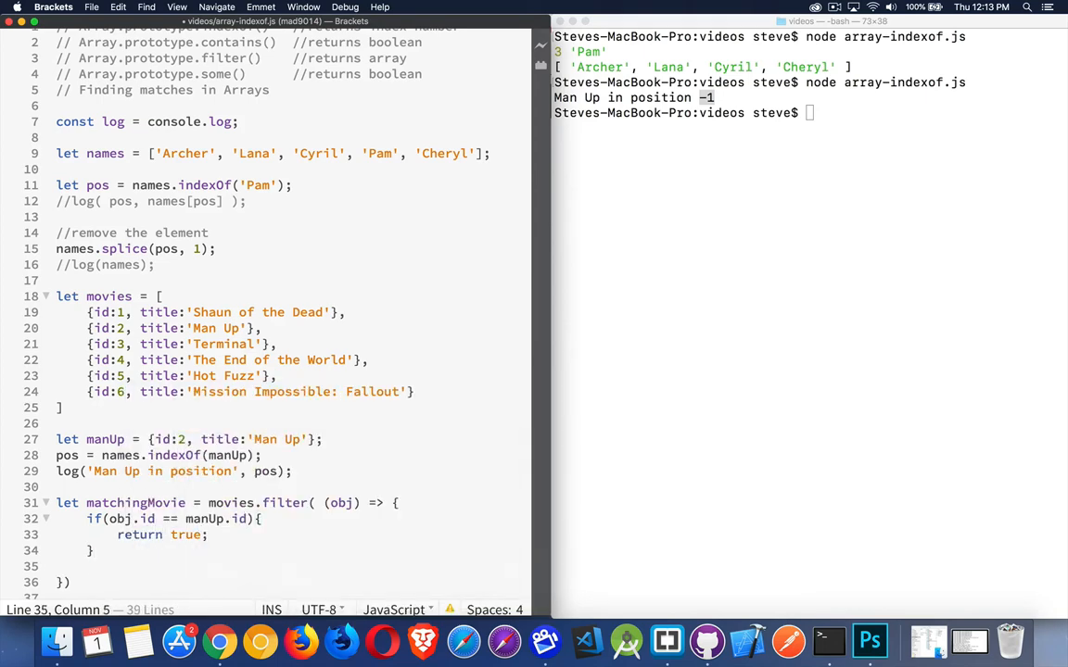
type("return false;")
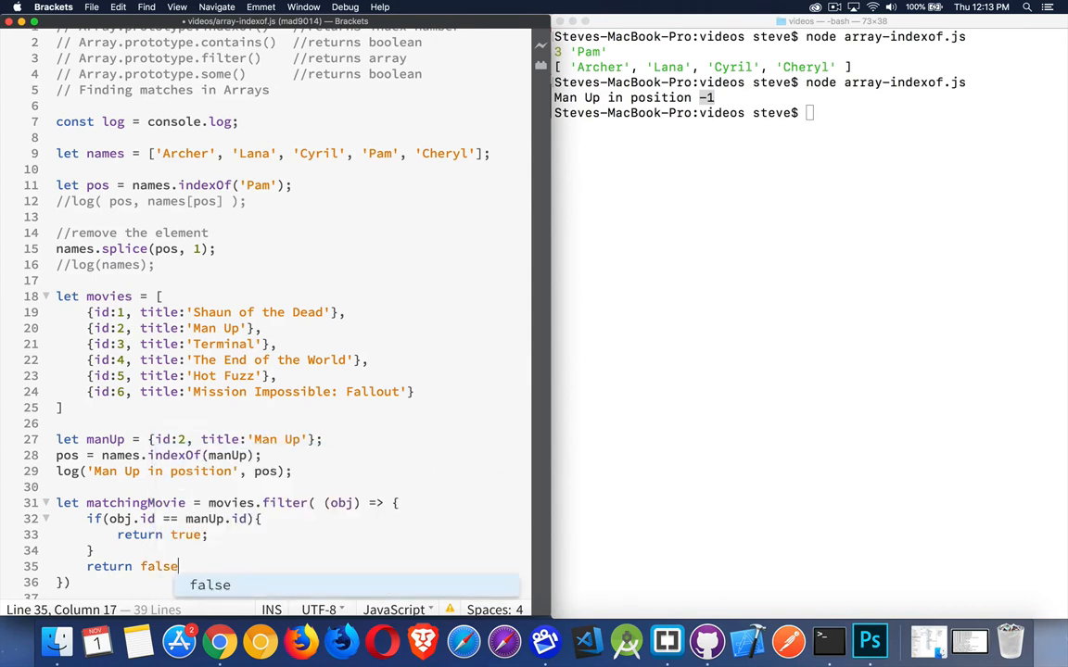
- Add log( matchingMovie[0] ) on line 37, save, and recall the node command in Terminal
double_click(135, 502)
scroll(136, 503, "down", 3)
scroll(141, 503, "down", 1)
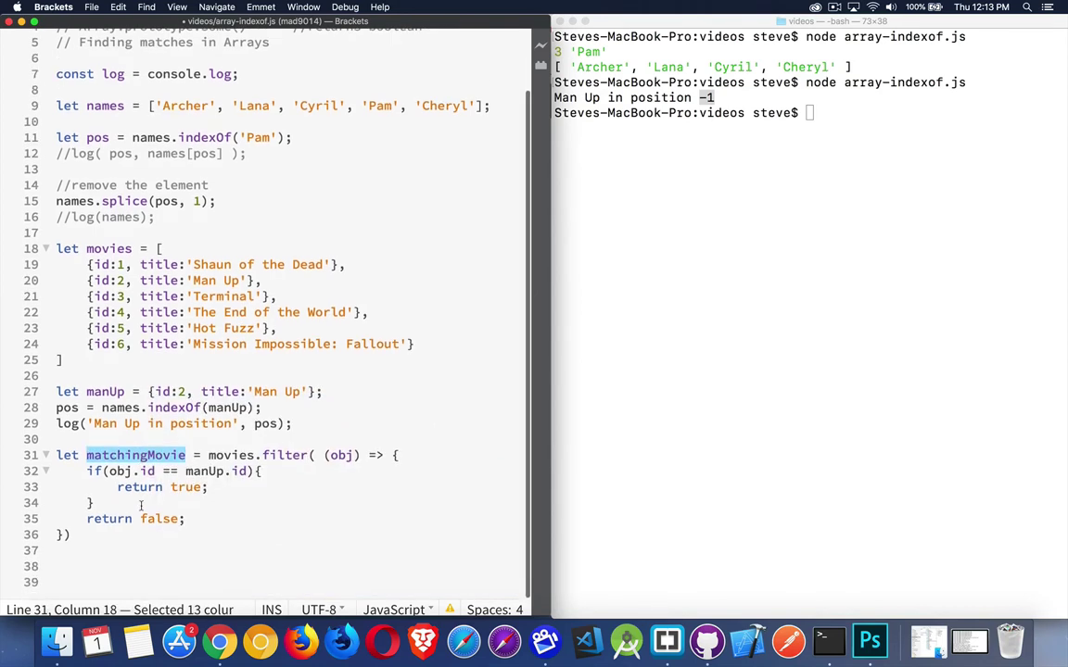
left_click(125, 555)
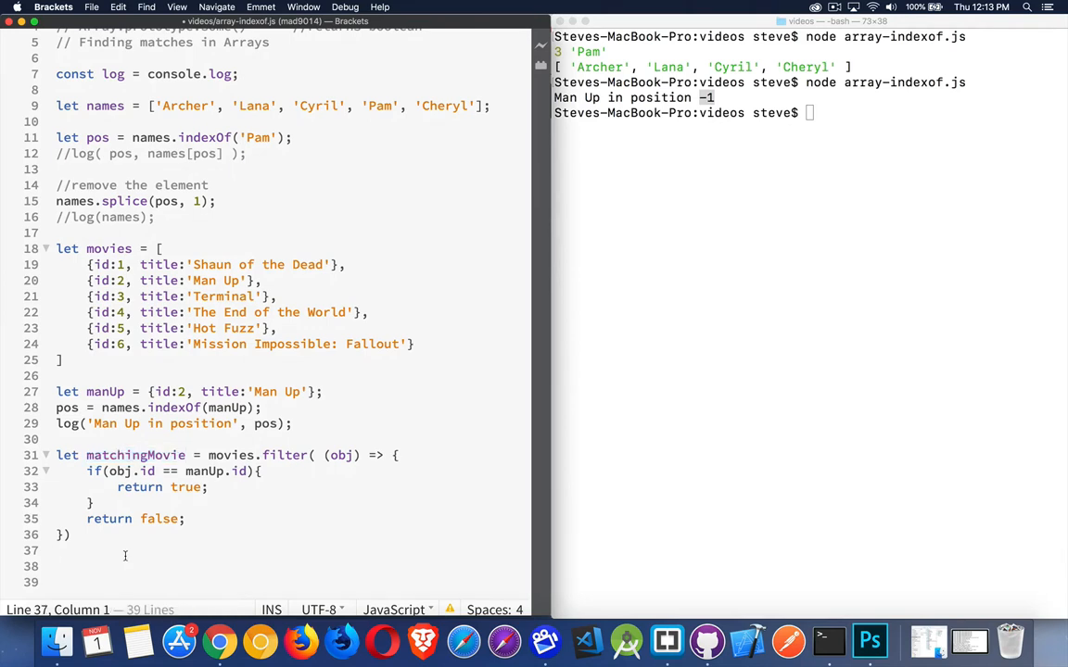
type("log( mat")
key("Return")
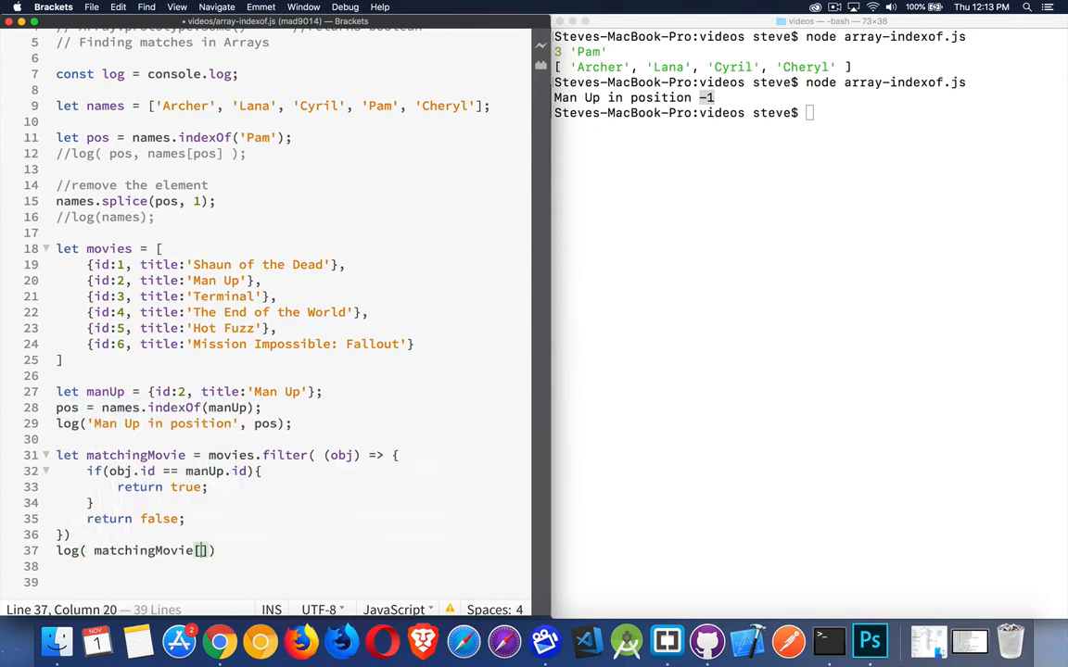
key("Left")
type("[")
type("0")
key("super+s")
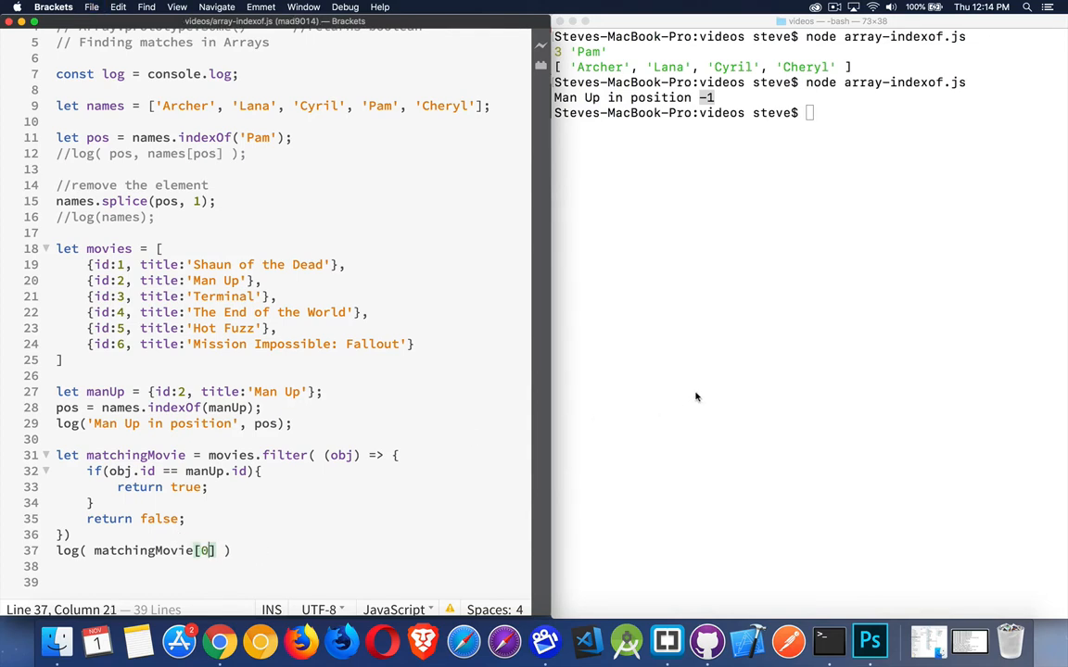
left_click(695, 392)
key("Up")
- Rerun the script printing { id: 2, title: 'Man Up' }, then return to the end of line 37 in Brackets
key("Return")
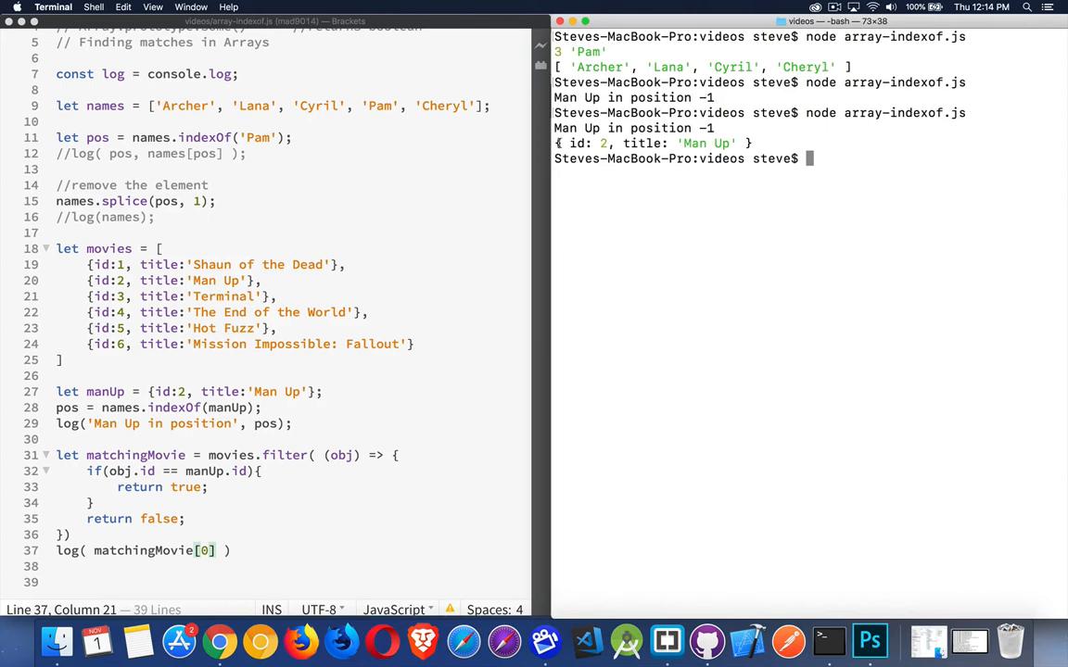
left_click_drag(560, 142, 755, 142)
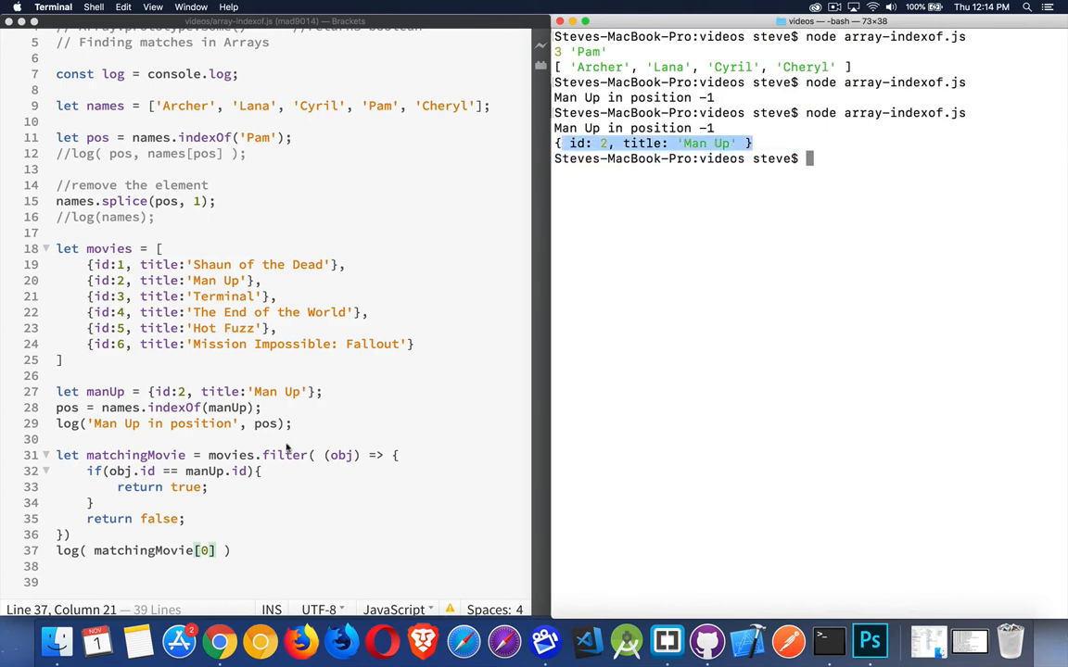
left_click(240, 553)
left_click(239, 551)
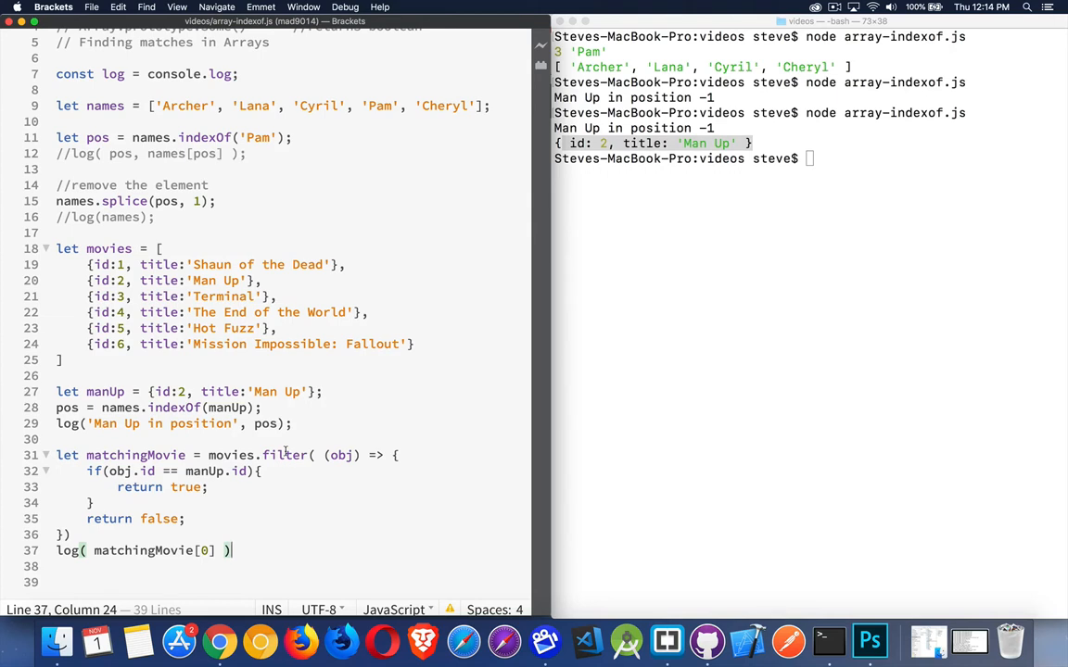
- Declare let iterations = 0; above the filter and add iterations++ at the start of the callback
left_click(92, 440)
key("Return")
type("let iterations = 0;")
key("Return")
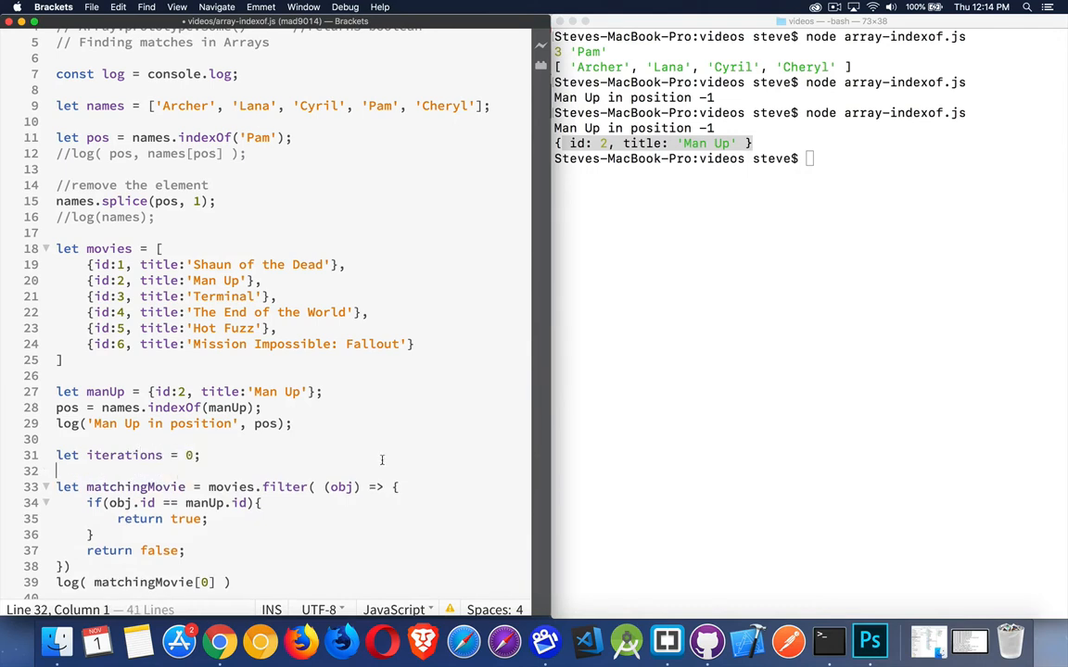
key("Down")
key("super+Right")
key("Return")
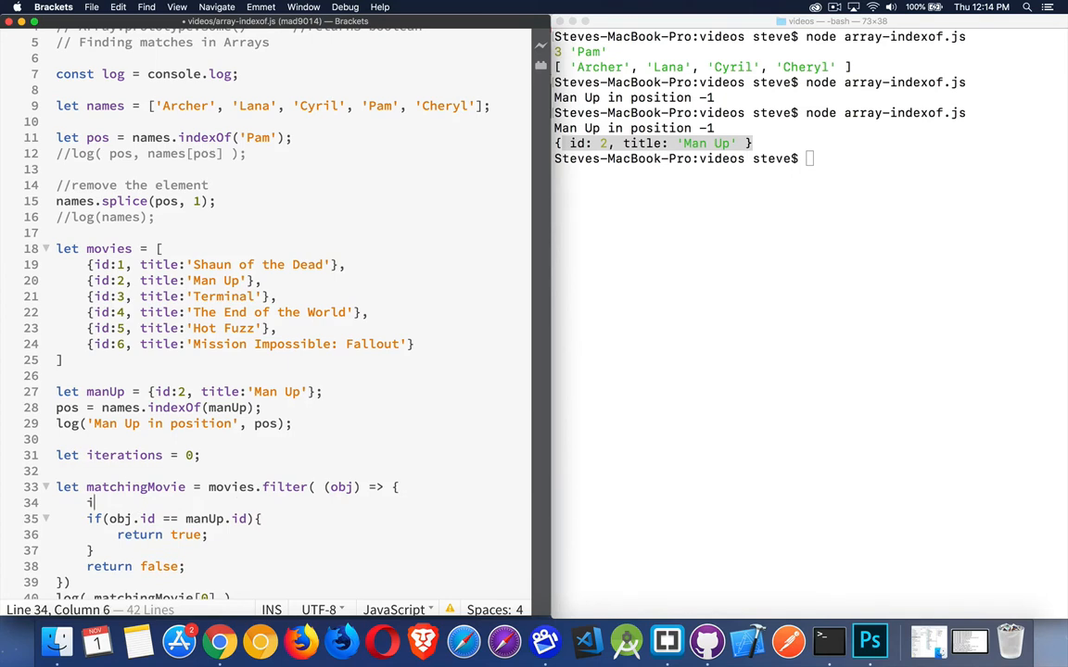
type("iterations++;")
scroll(251, 463, "down", 3)
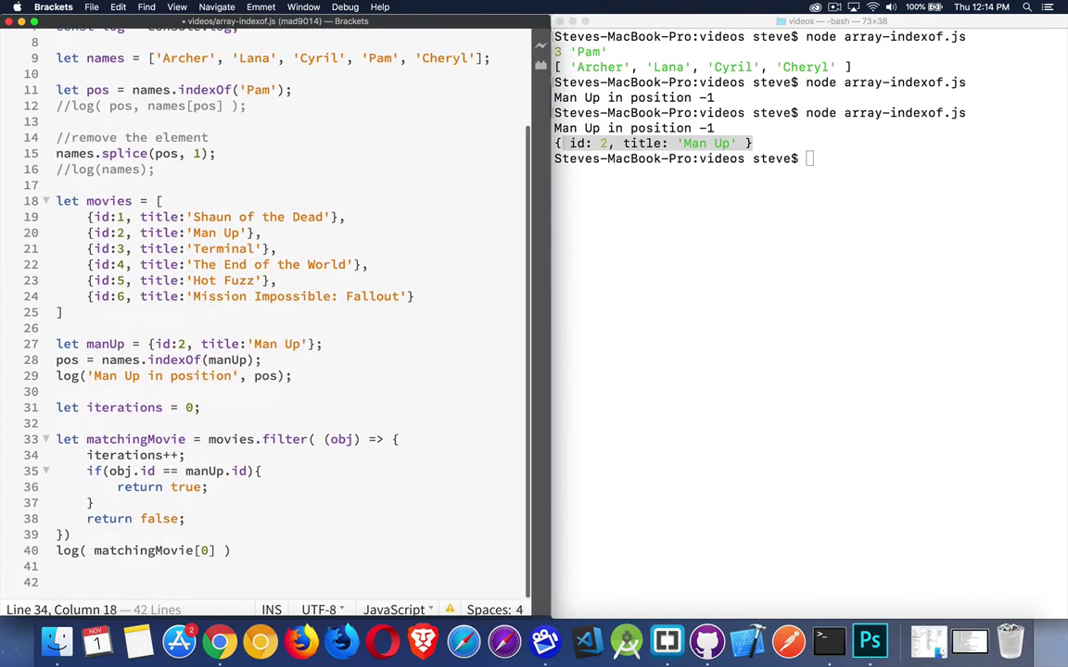
- Extend line 40 to log( matchingMovie[0], 'after looping', iterations ); and save the file
left_click(213, 551)
type(", aft")
key("Escape")
key("Left")
key("Left")
key("Left")
type("'")
key("Right")
key("Right")
key("Right")
type("'er looping")
key("Right")
type(", it")
key("Return")
key("End")
type(";")
key("super+s")
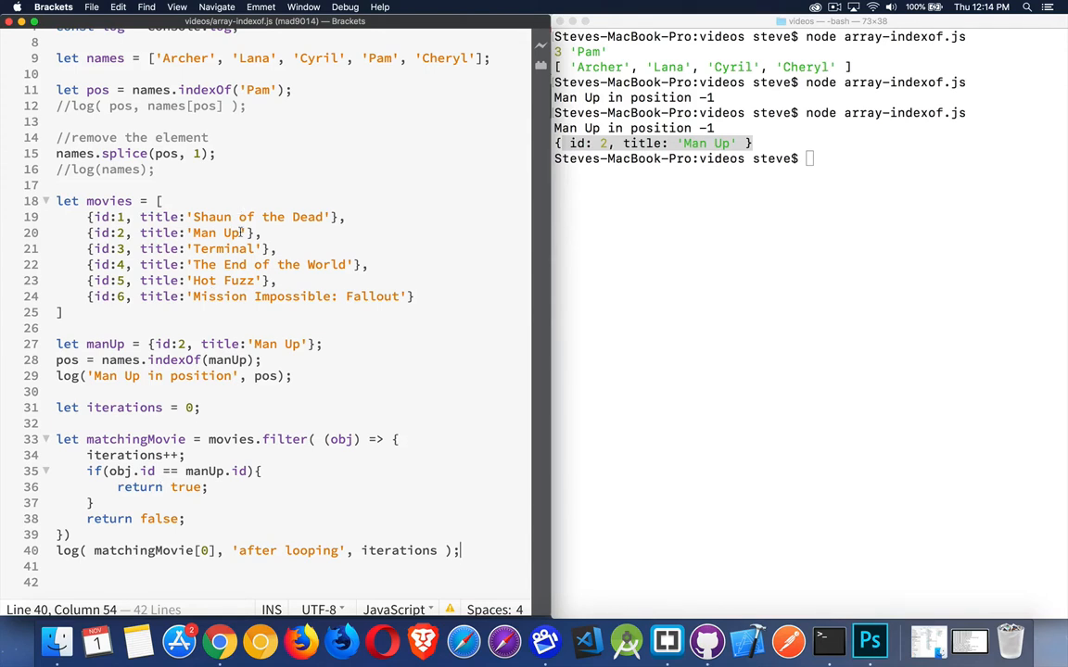
left_click(753, 318)
- Rerun node array-indexof.js and highlight the new Man Up 'after looping' 6 output line
key("Up")
key("Return")
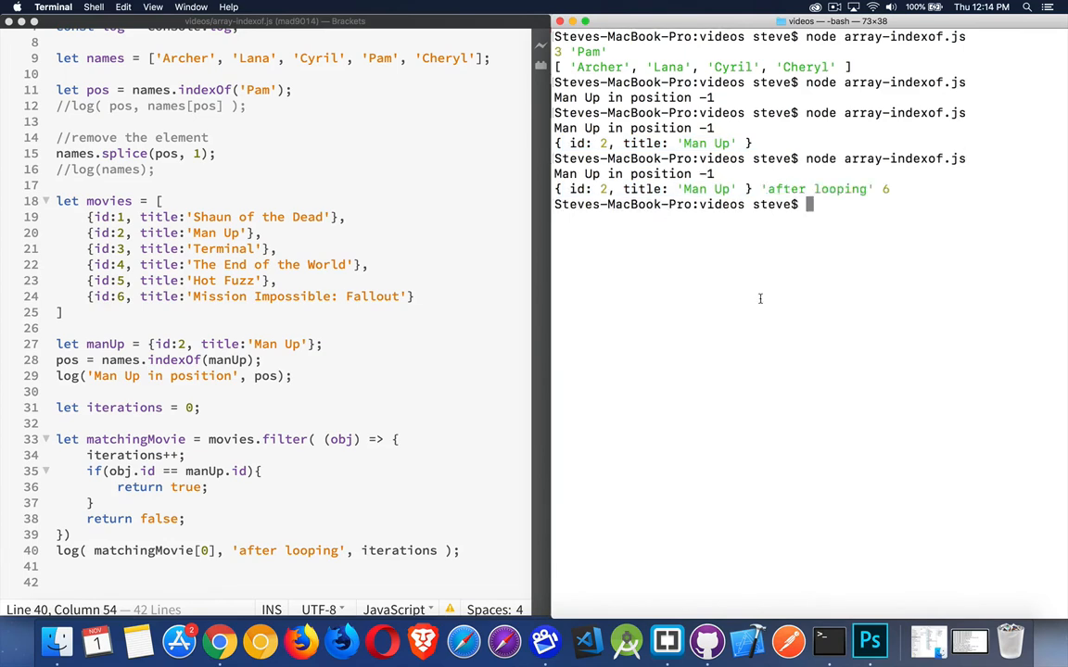
left_click_drag(555, 189, 879, 182)
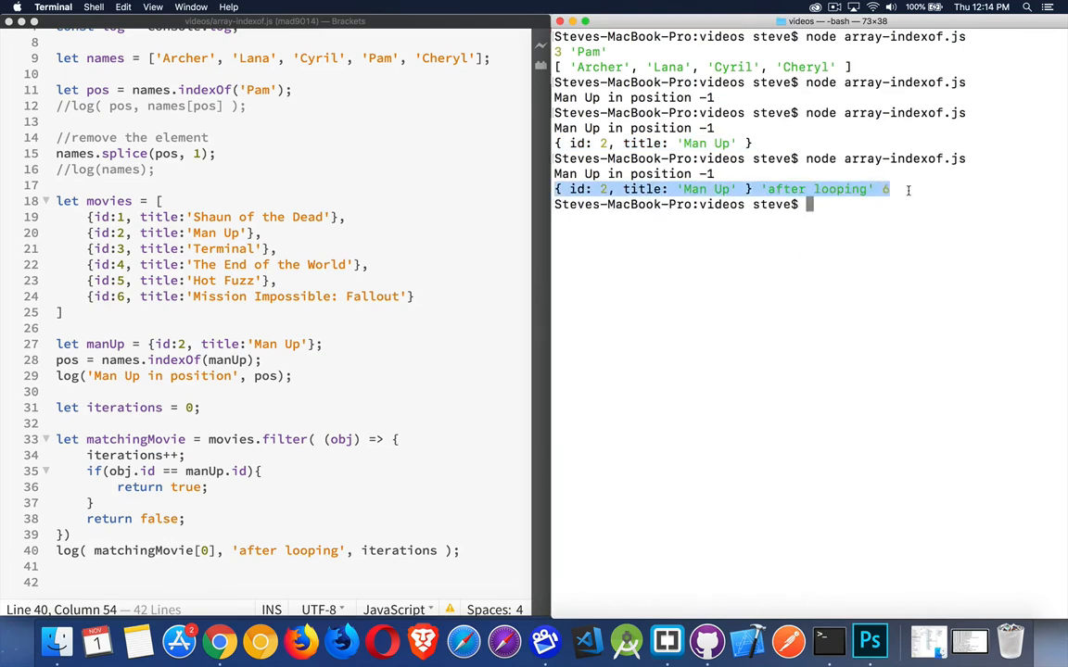
left_click(816, 171)
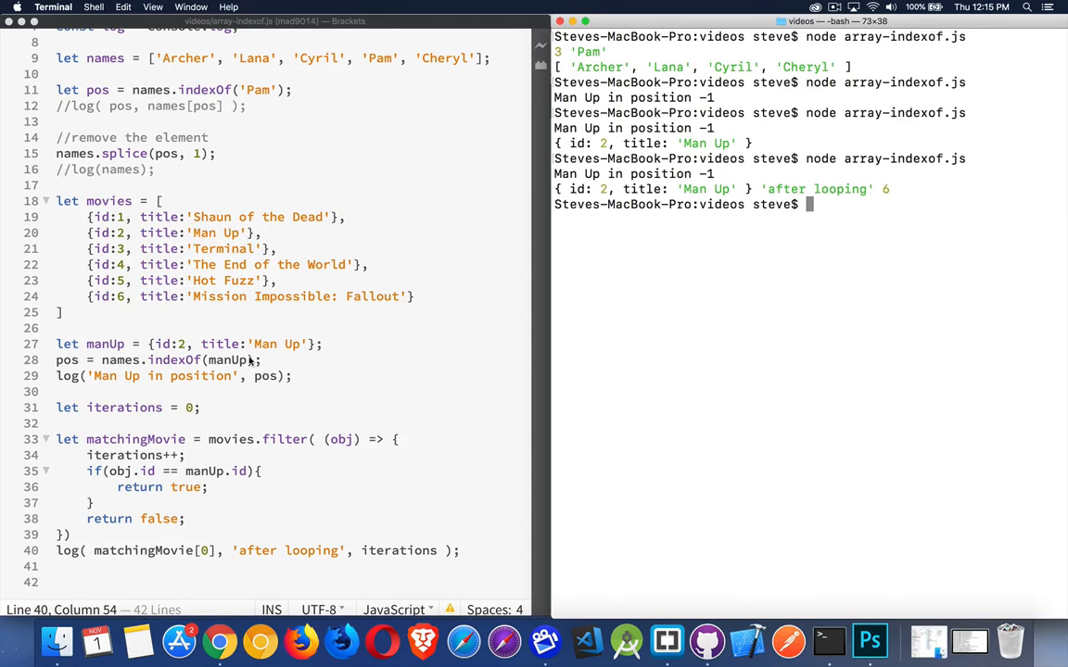
left_click(243, 572)
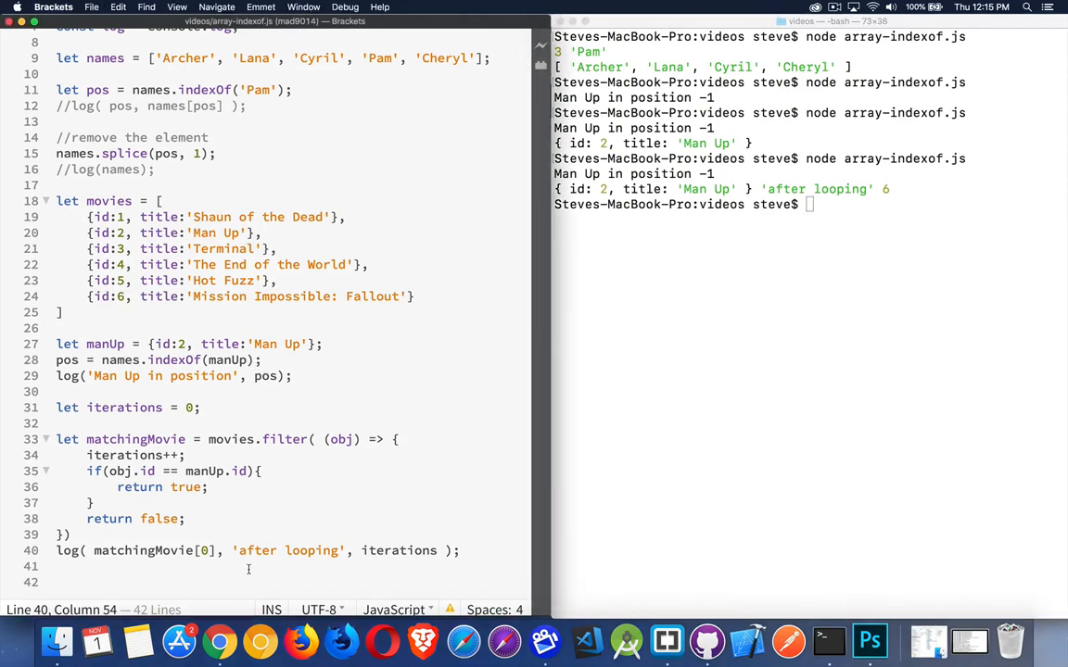
scroll(324, 371, "up", 5)
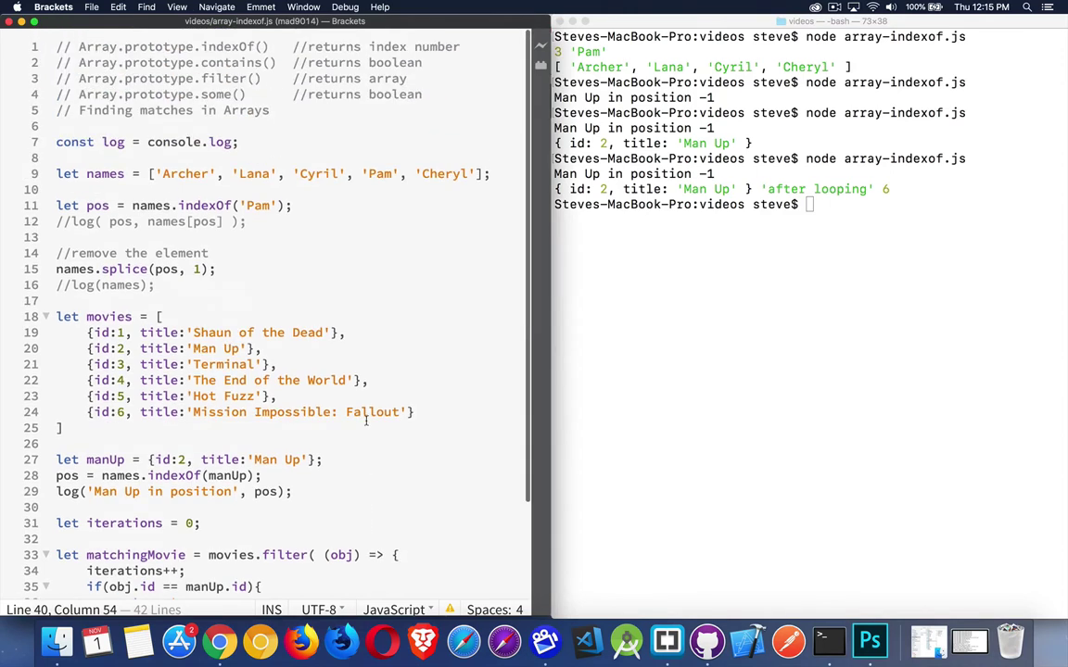
double_click(214, 94)
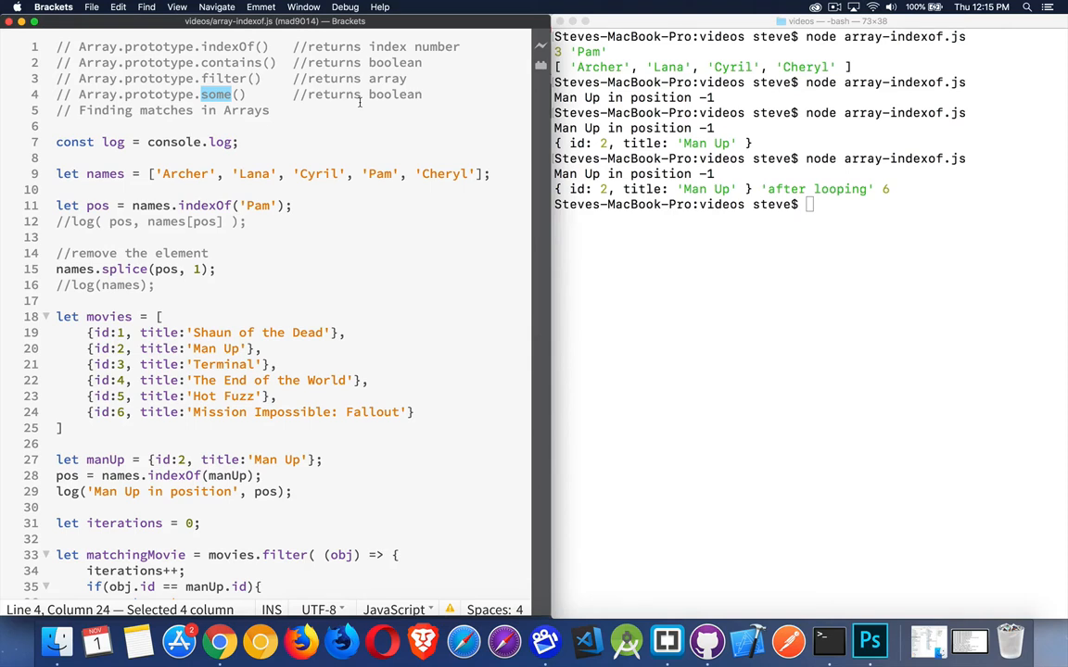
scroll(360, 102, "down", 5)
left_click(111, 551)
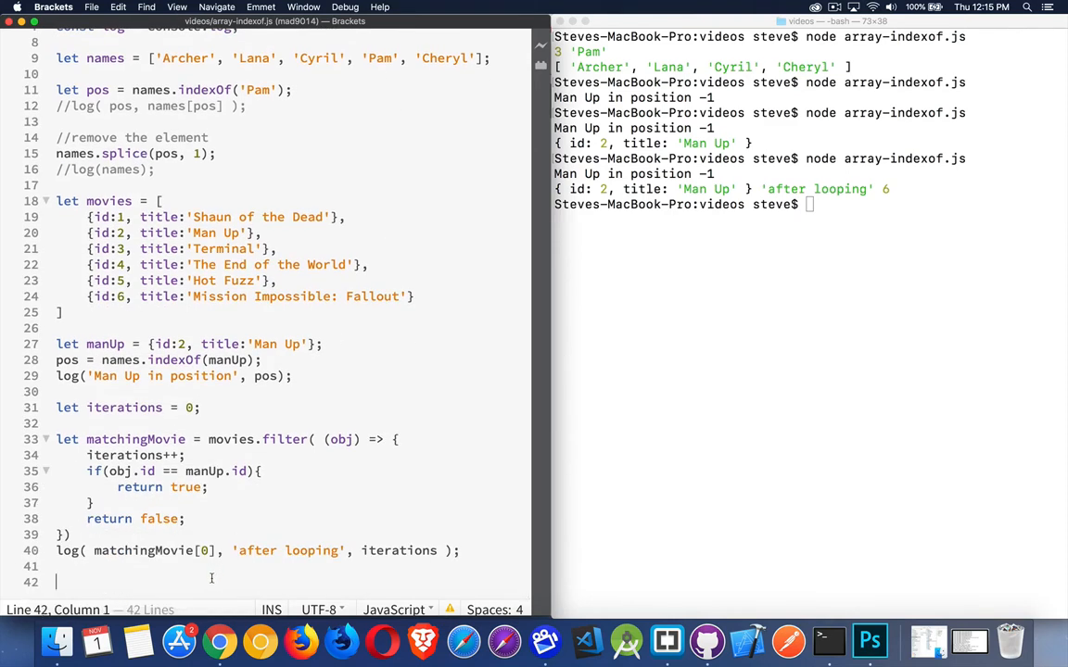
- Start a movies.some( (obj) => { search for found on line 42 and reset iterations = 0 above it
key("Return")
key("Return")
key("Return")
key("Return")
key("Return")
key("Up")
key("Up")
key("Up")
key("Up")
type("l")
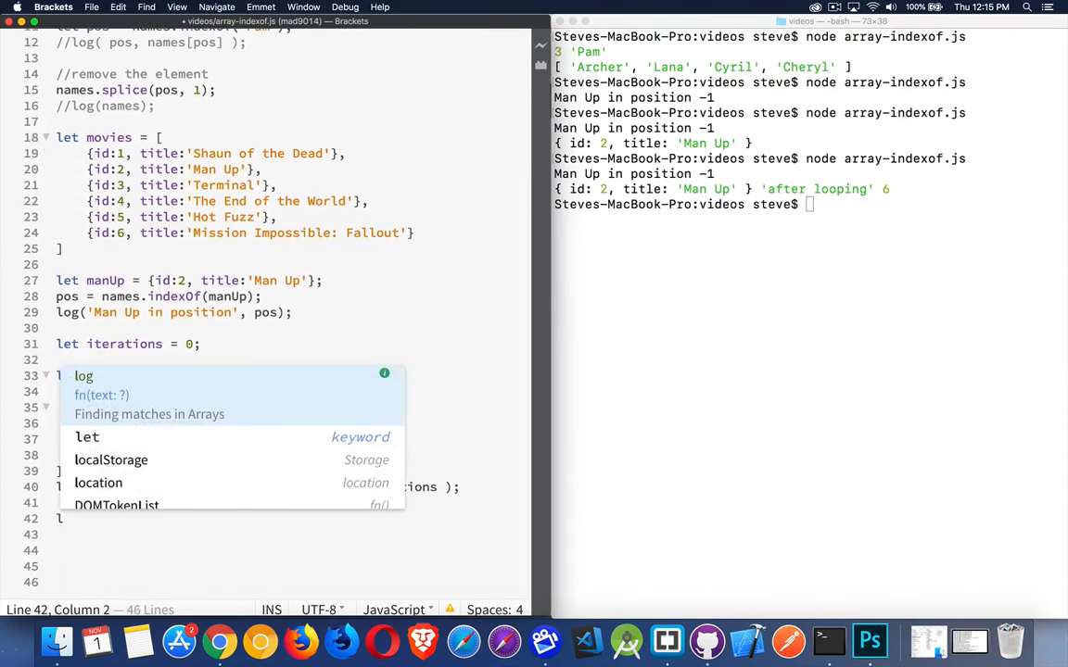
type("et found = movi")
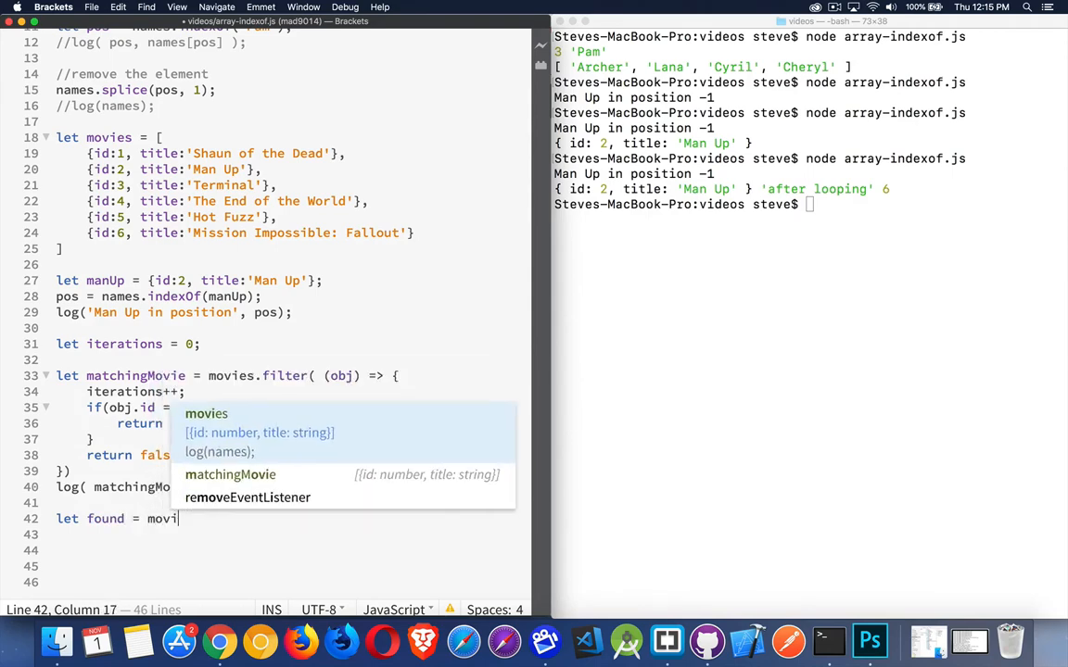
type("es.some( ")
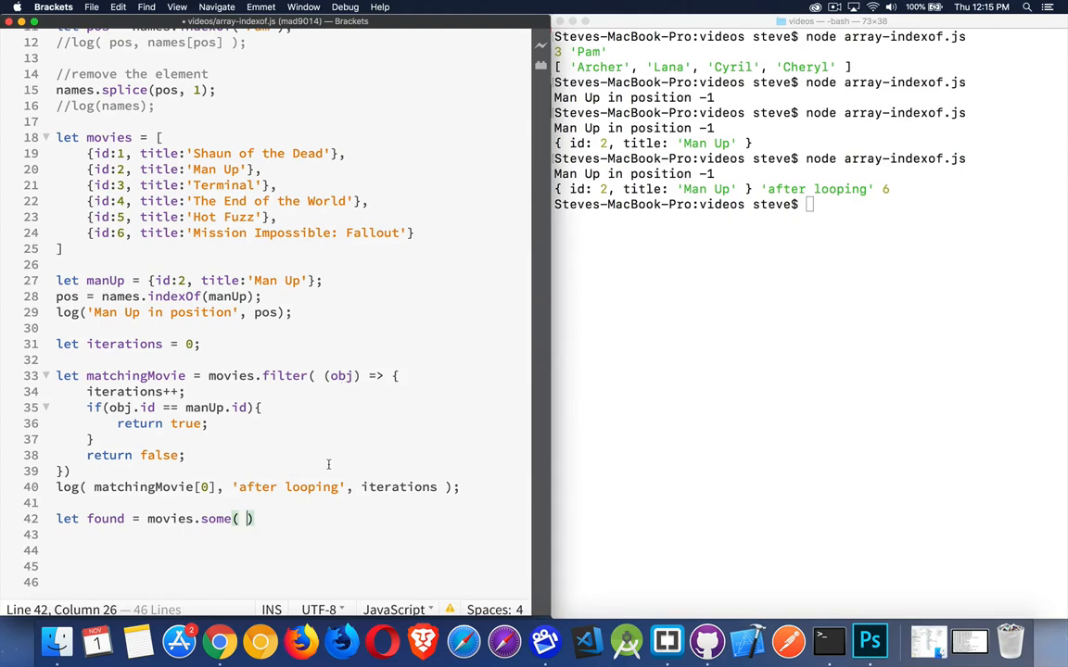
type("(obj, ined")
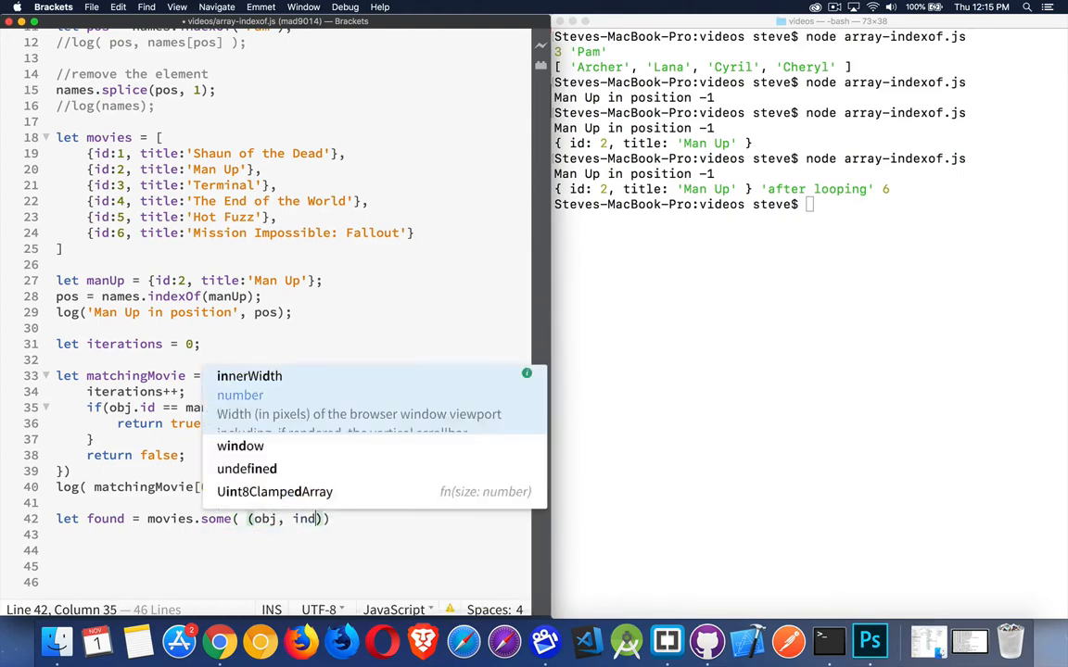
type("ex) => {")
key("Return")
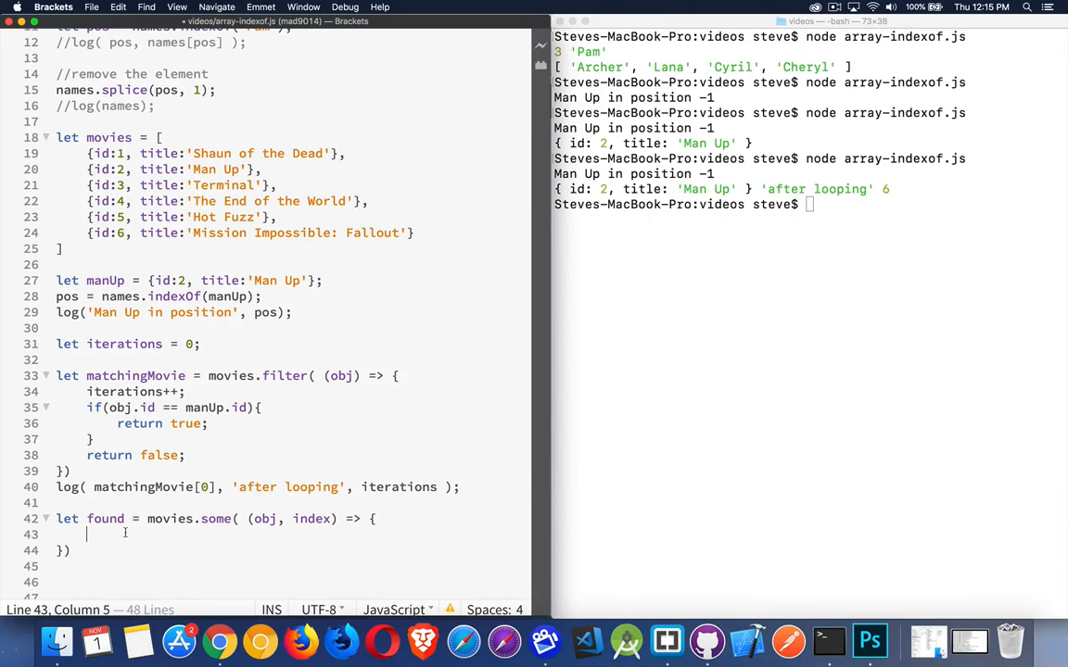
type("iterations")
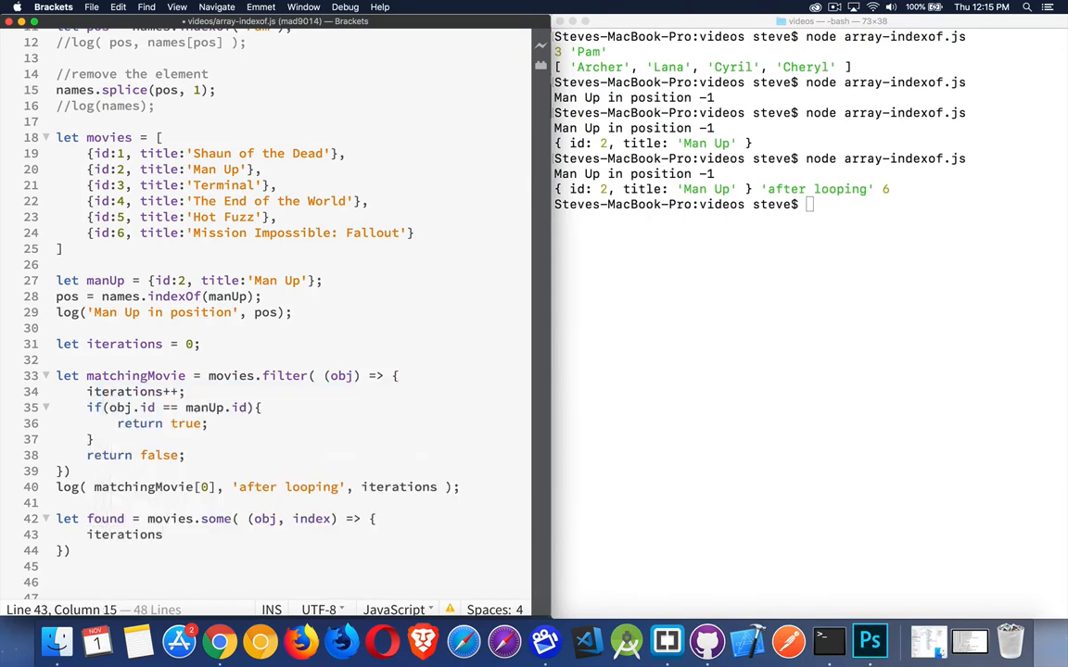
type("++;")
key("Up")
key("Up")
type("iterations0")
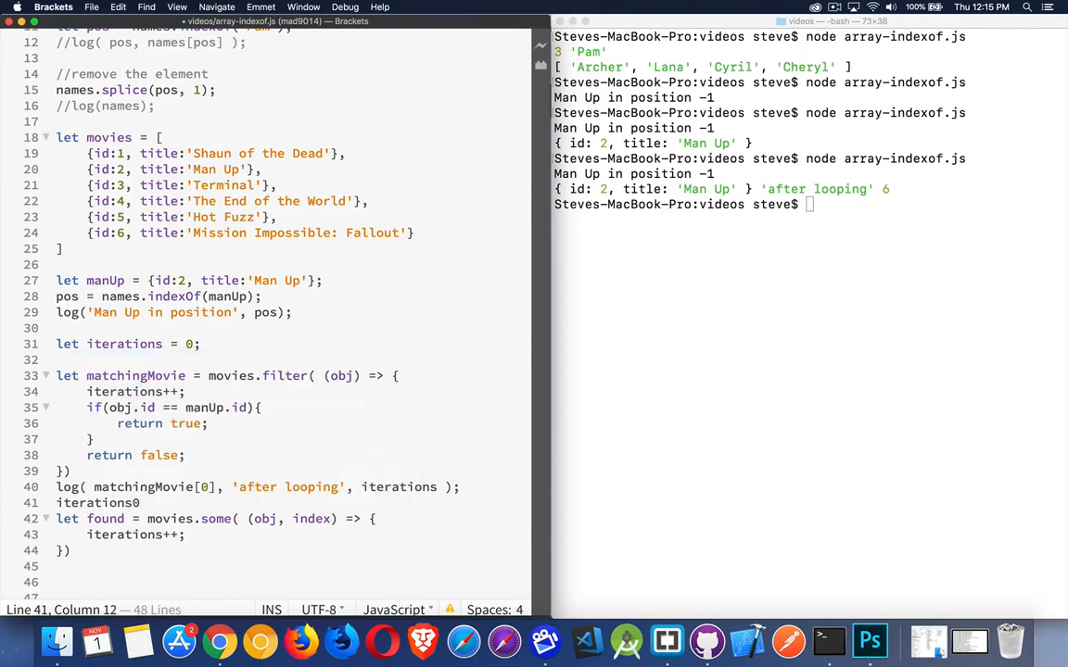
key("Left")
type("=")
key("Right")
type(";")
- Inside the some callback add iterations++ and the if(obj.id == manUp.id) condition matching line 35
left_click(189, 534)
key("Return")
left_click(215, 518)
double_click(215, 518)
left_click_drag(247, 519, 182, 580)
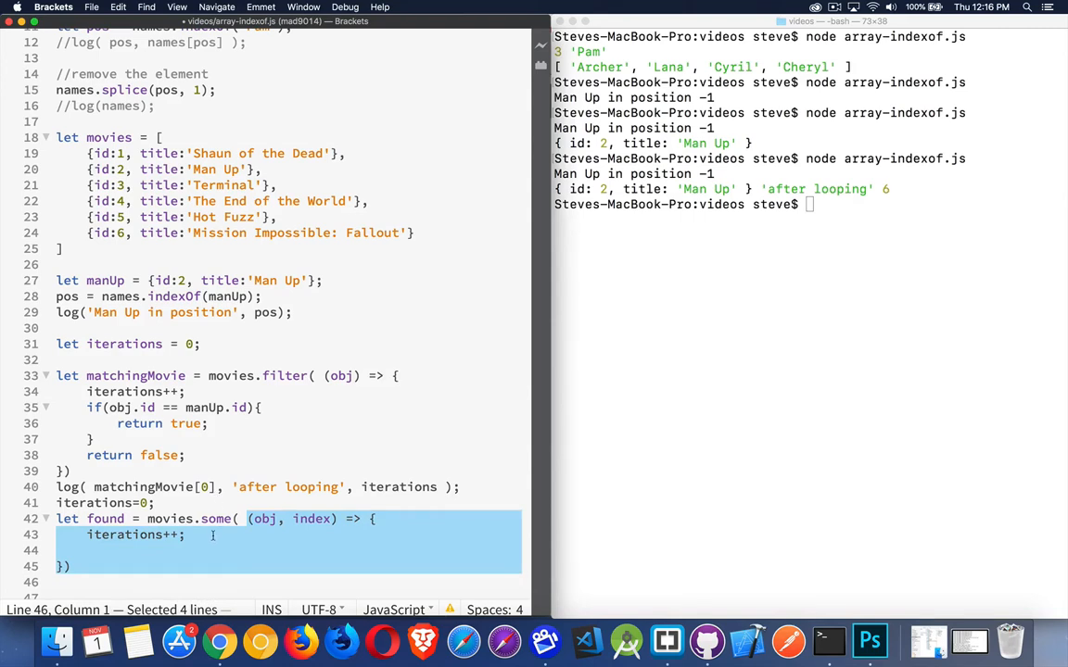
left_click(212, 551)
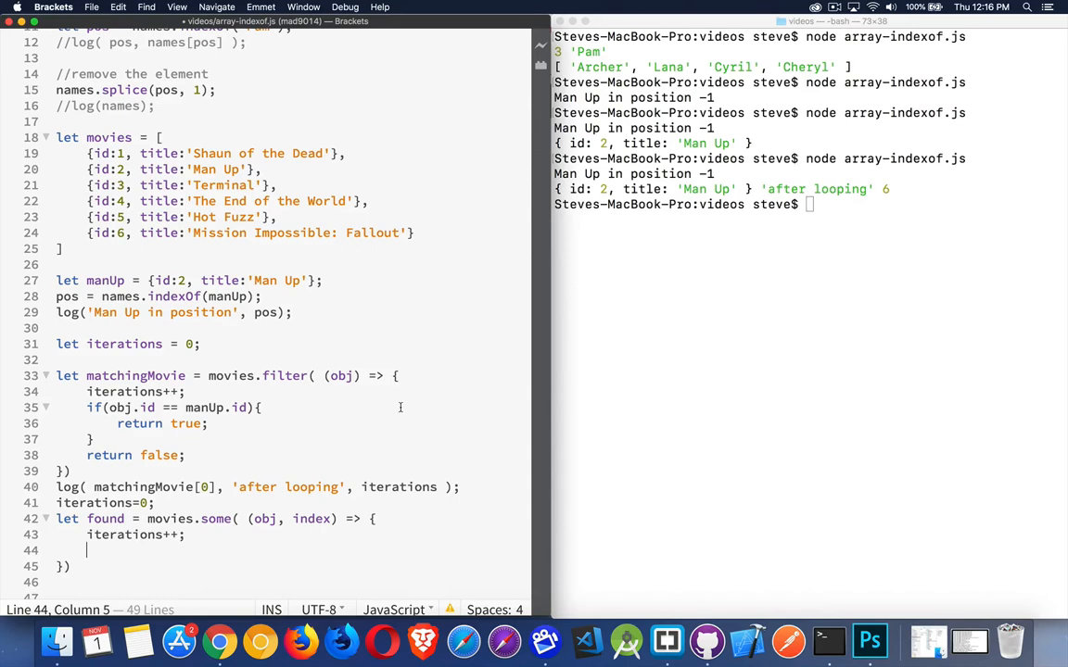
type("if(")
type("obj.id === ma")
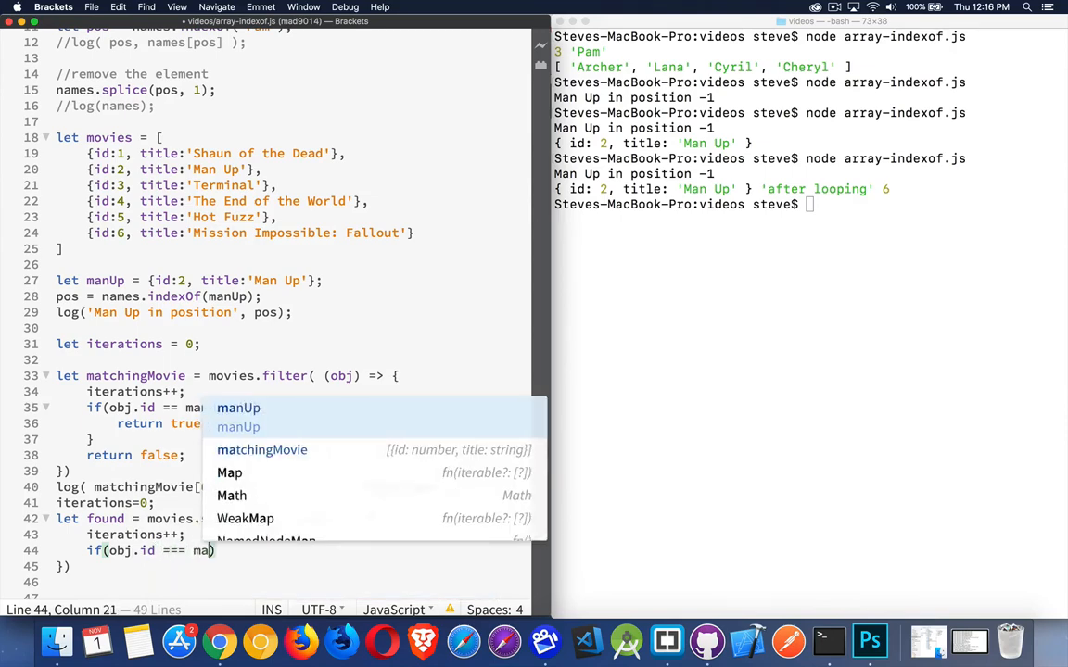
key("Return")
type(".id")
left_click(179, 407)
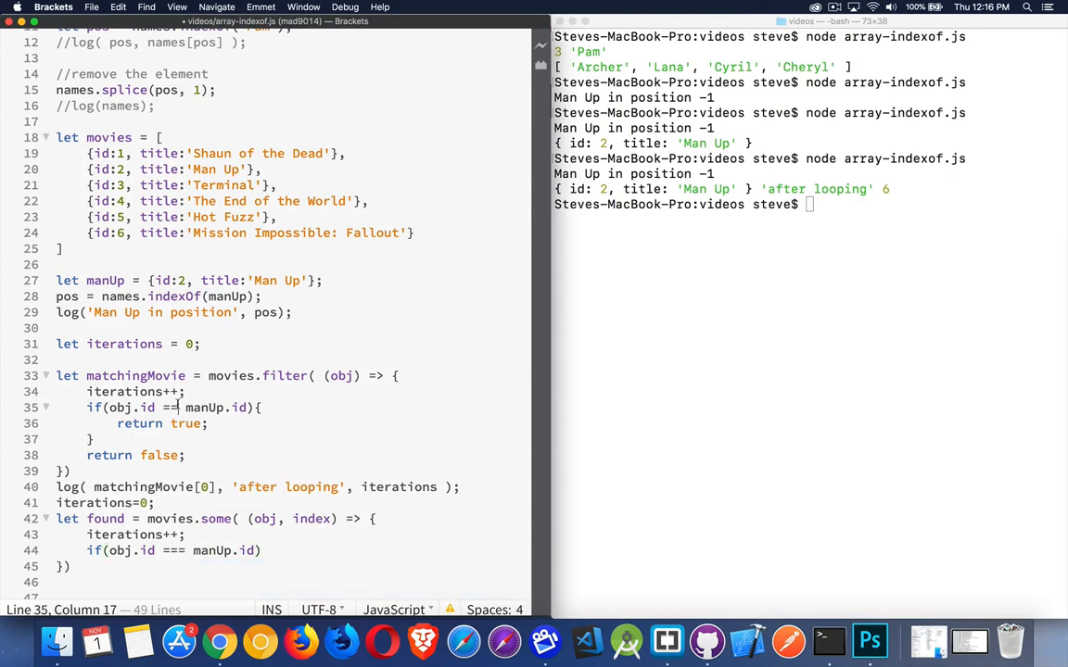
type("=")
left_click(273, 549)
type("{")
- Add return true inside the if block and close out the some() callback
key("Return")
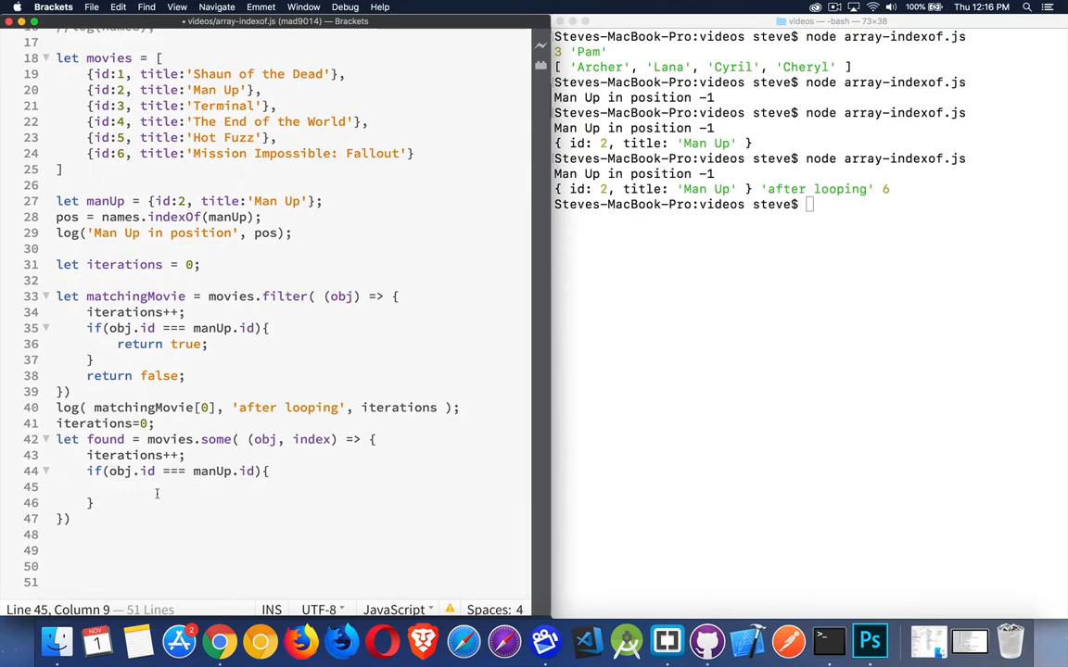
type("return ttu")
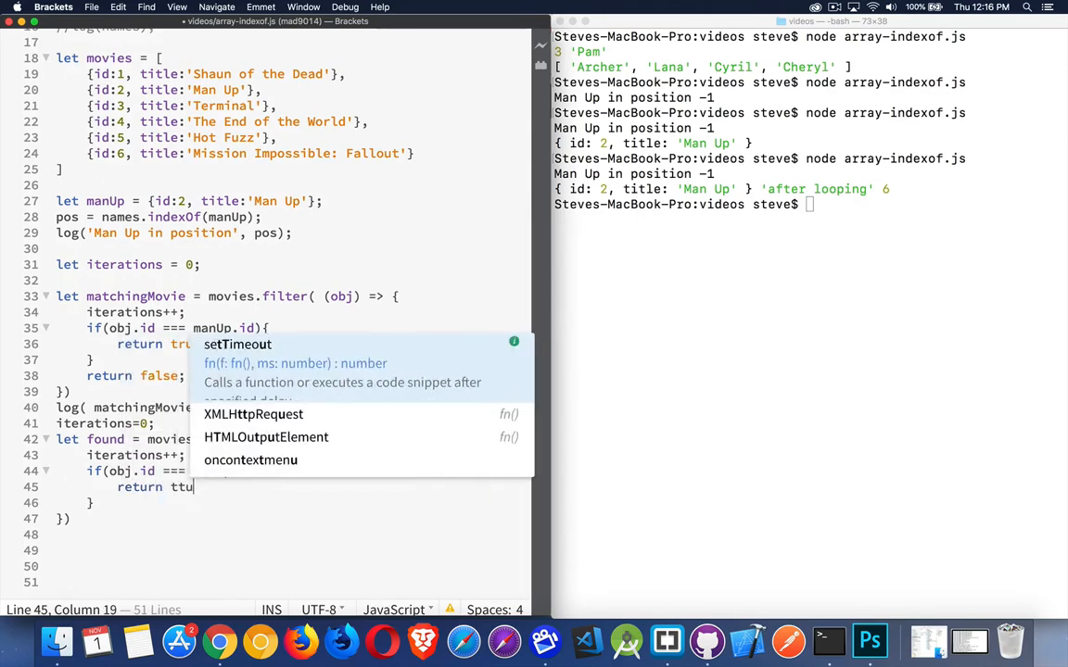
key("BackSpace")
key("BackSpace")
type("rue;")
key("Down")
key("End")
key("Return")
type("retu")
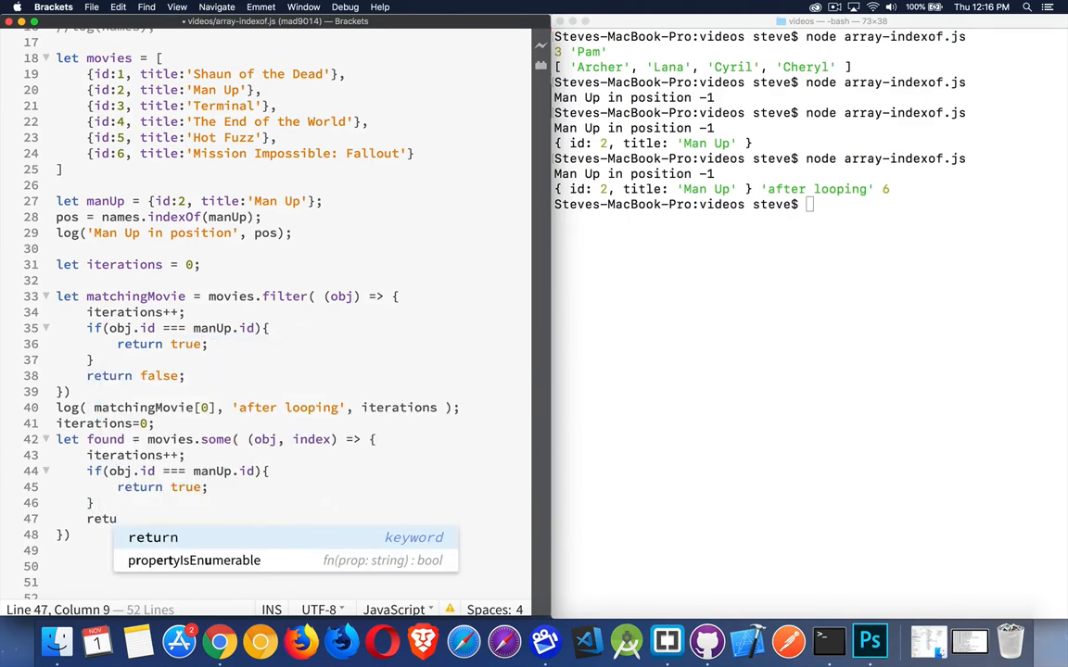
type("rn false;")
key("Down")
key("Return")
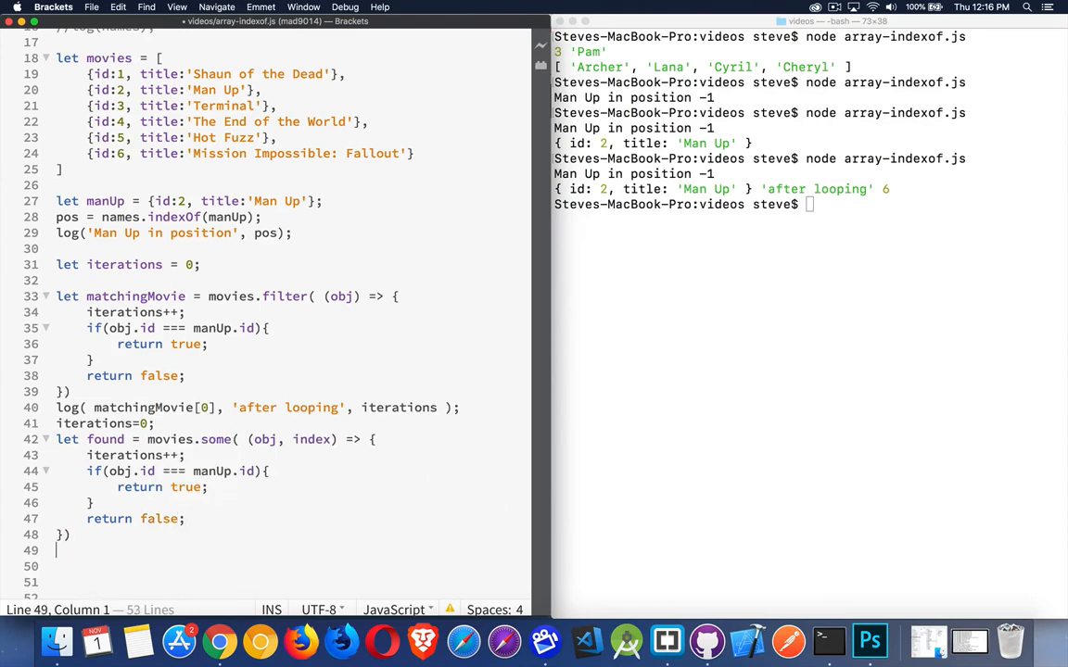
type("log(")
type(" found.toString()")
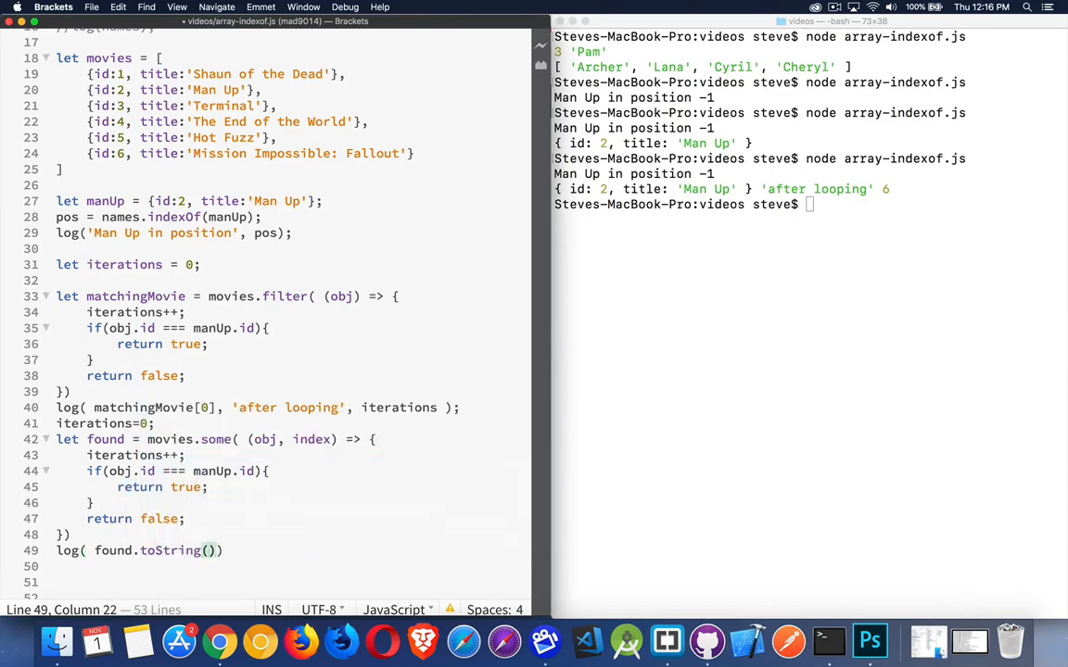
type(", ")
type("''")
- Log found.toString() with 'after looping' and iterations on line 49, then save the file
key("Left")
type("after ")
type("looping")
key("Right")
type(", iter")
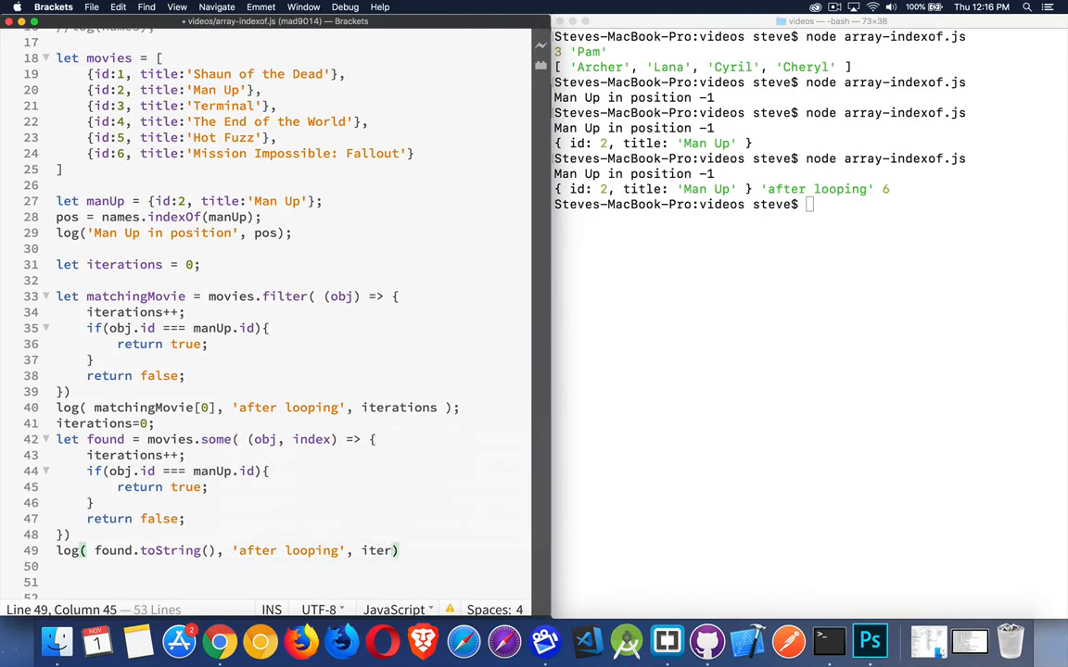
type("ations")
key("Right")
type(";")
key("super+s")
- Clear Terminal and rerun node array-indexof.js, highlighting the 'true after looping 2' result
left_click(567, 278)
type("clear")
key("Return")
key("Up")
key("Up")
key("Return")
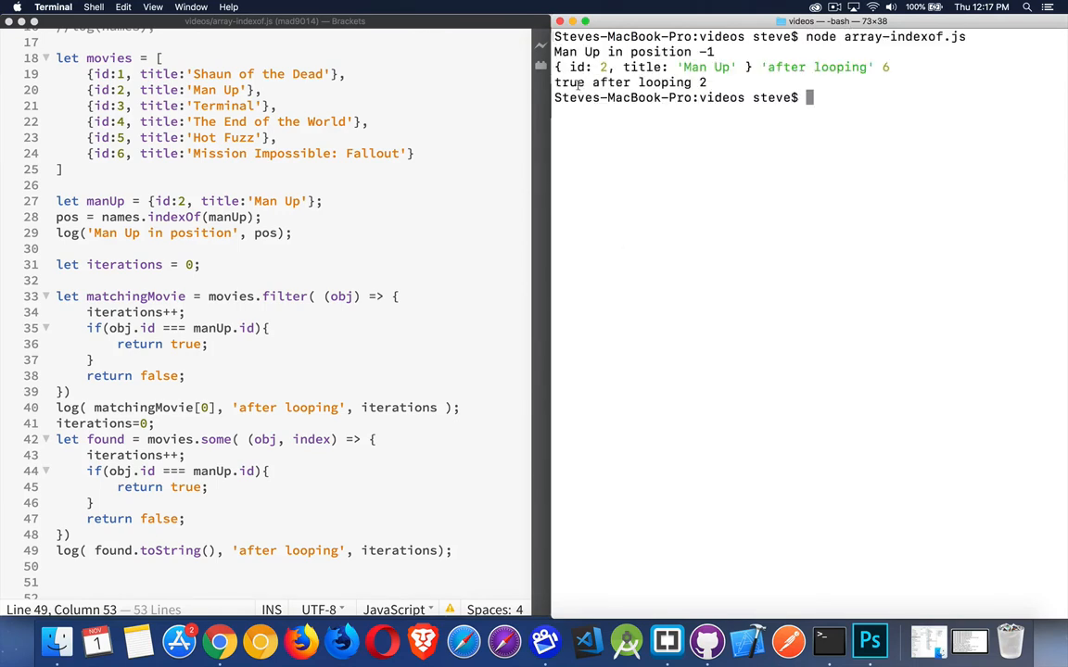
double_click(702, 82)
left_click(313, 551)
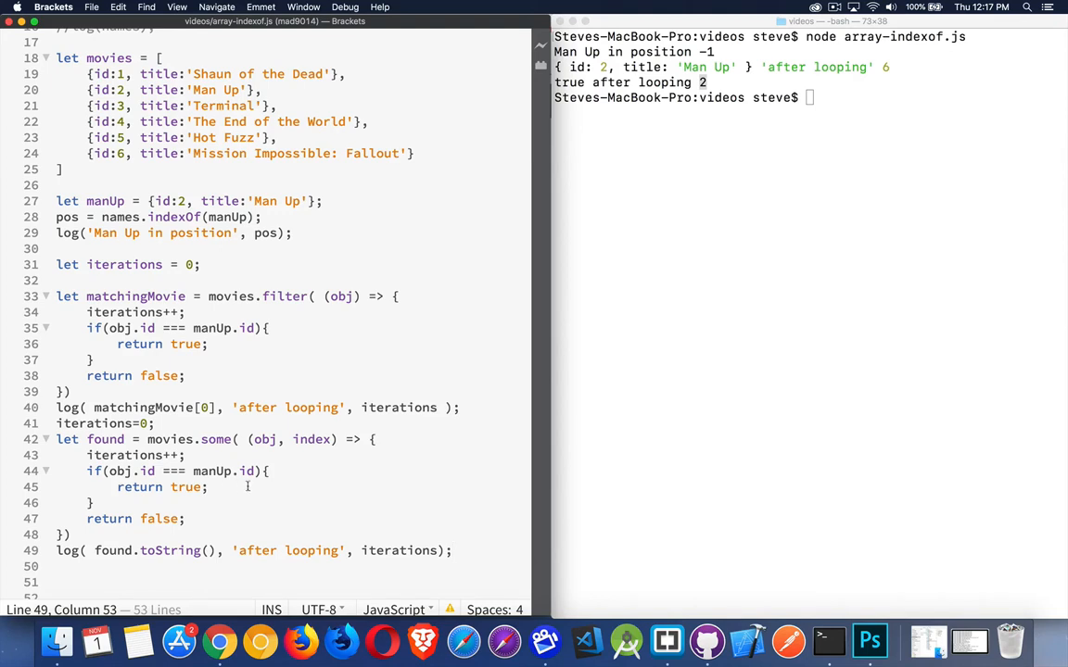
- Reuse the existing pos variable and add pos = index; inside the some() match branch
double_click(311, 440)
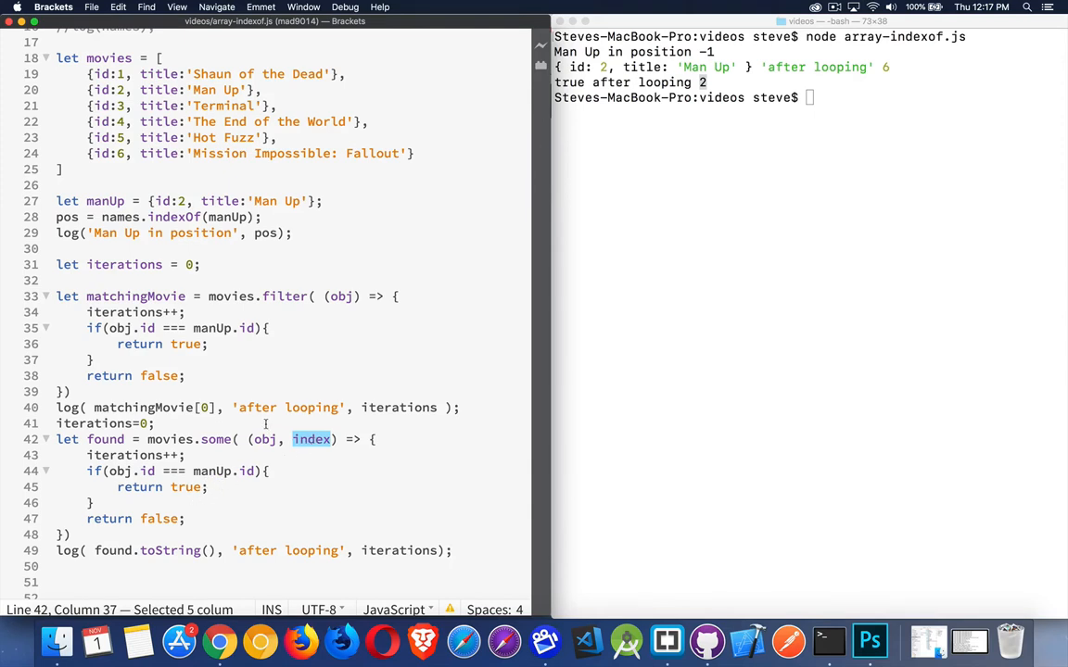
left_click(154, 423)
key("Return")
type("l")
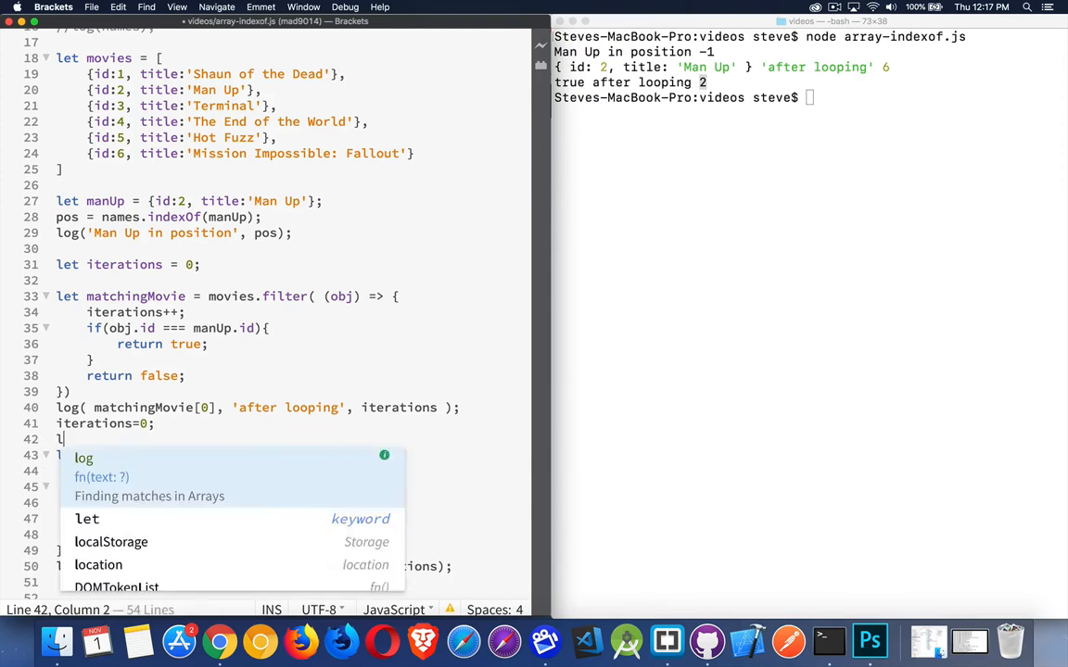
type("et")
key("BackSpace")
key("BackSpace")
key("BackSpace")
left_click(62, 217)
double_click(62, 217)
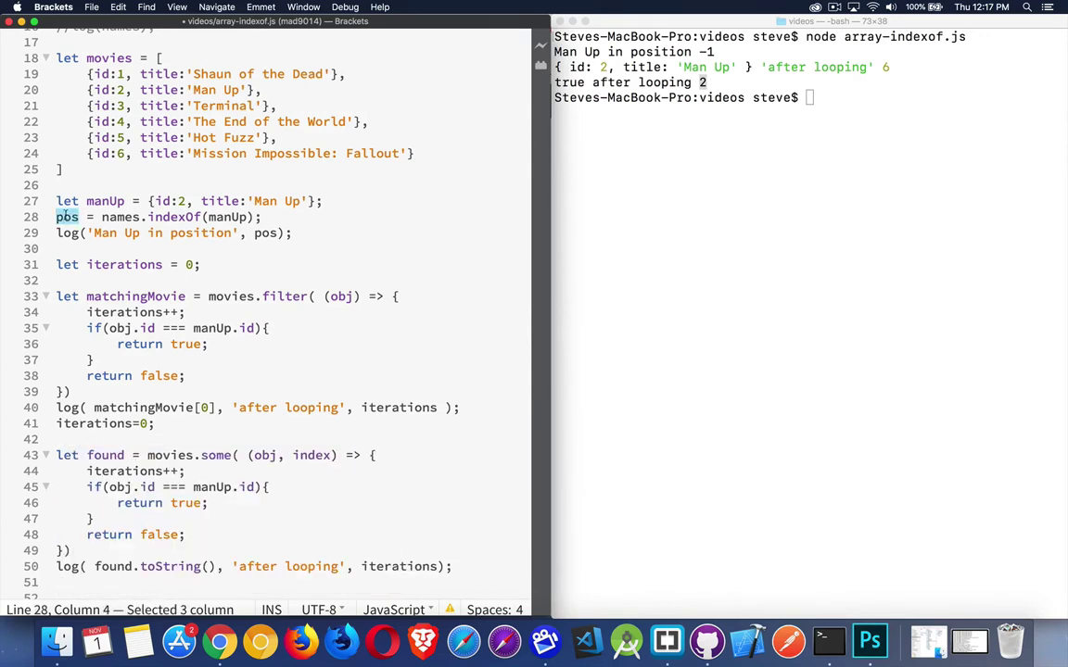
left_click(271, 487)
key("Return")
type("pos = ")
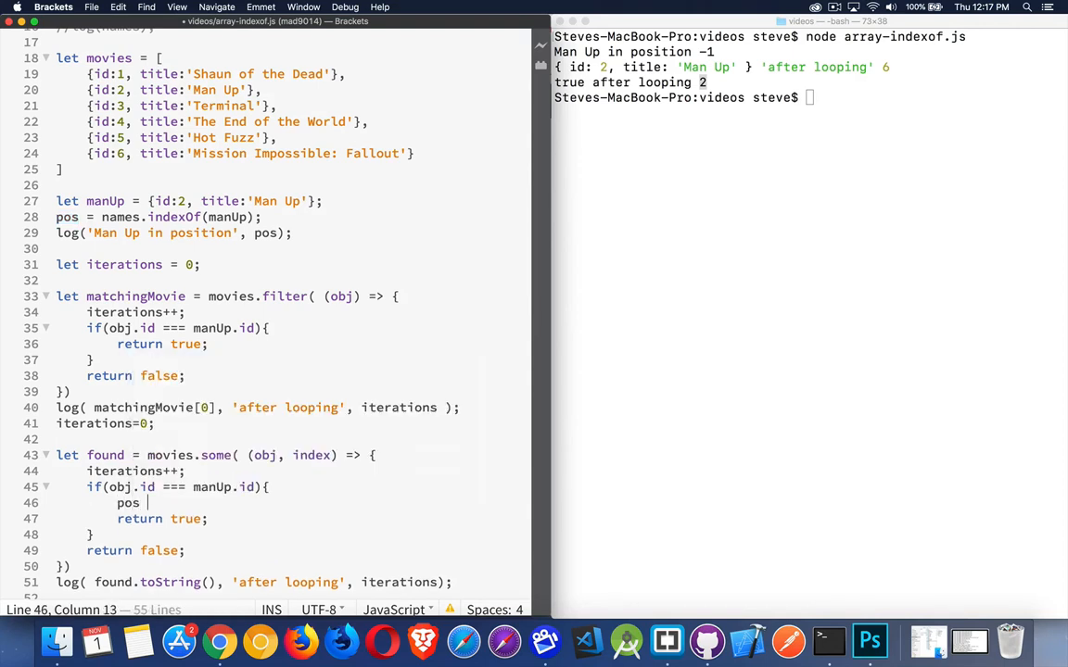
type("in")
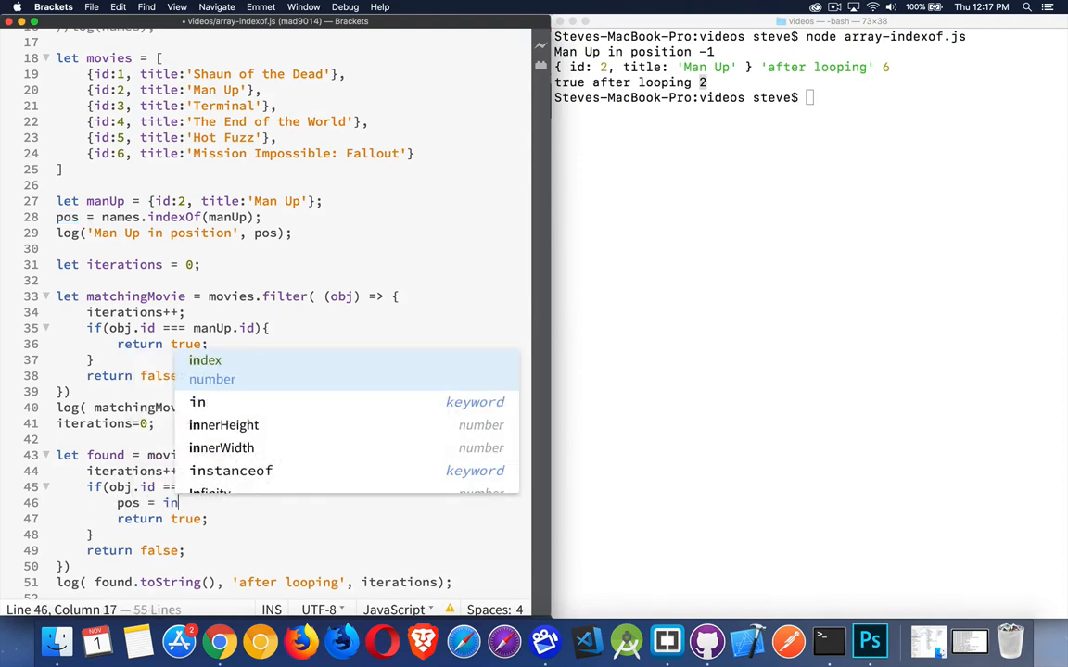
type("dex;")
scroll(307, 502, "down", 4)
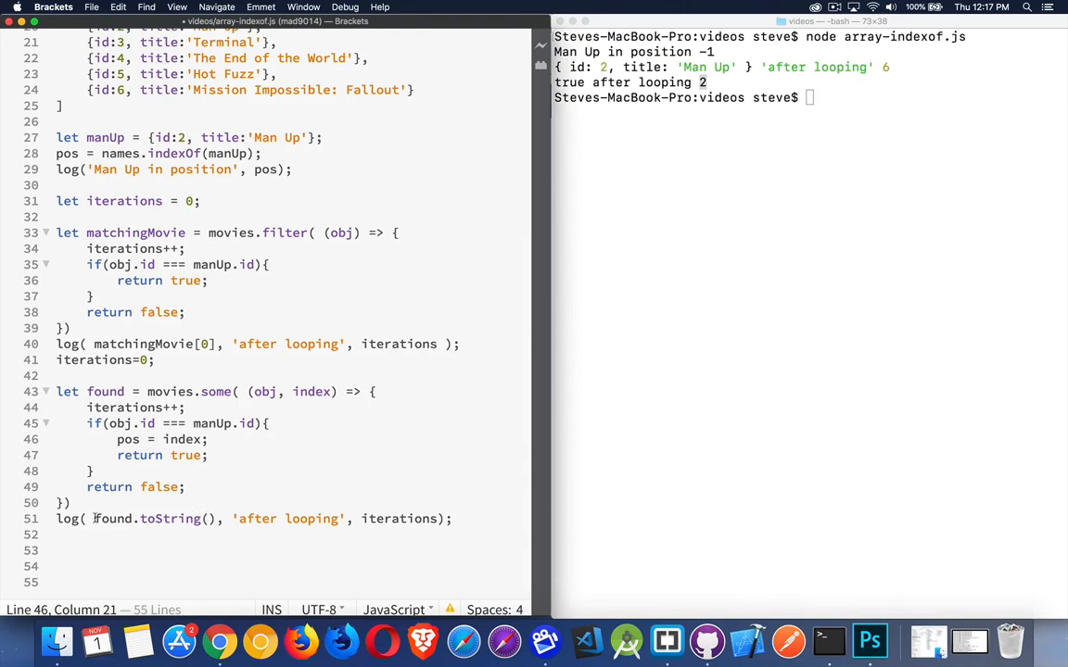
- Duplicate the log line, comment the original, log movies[pos] instead of found.toString(), and save
left_click(56, 518)
key("super+d")
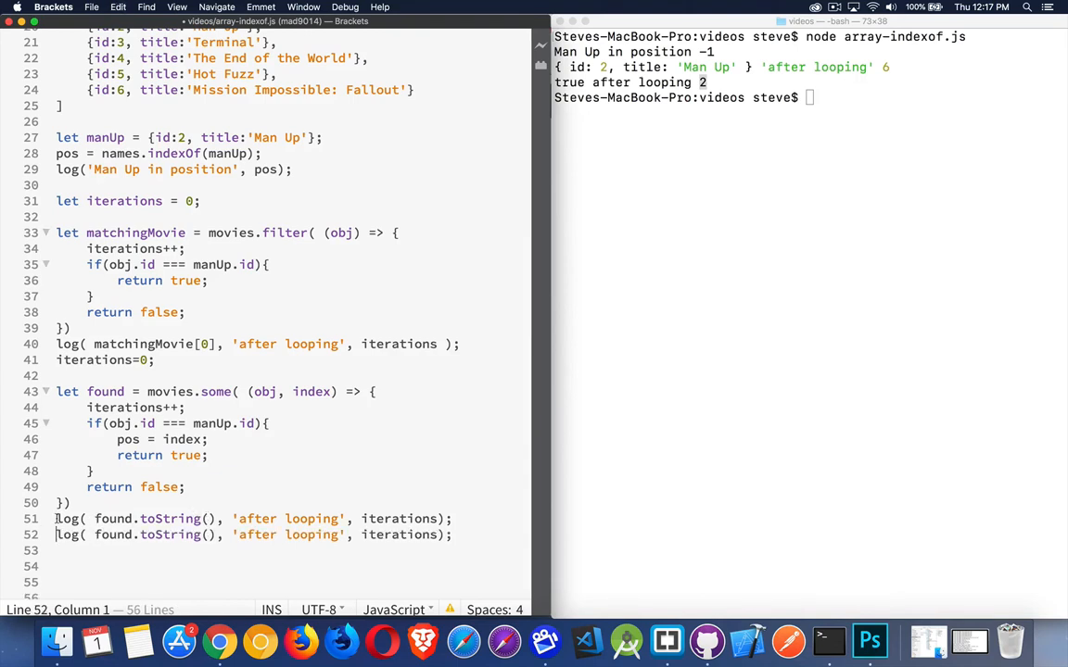
type("//")
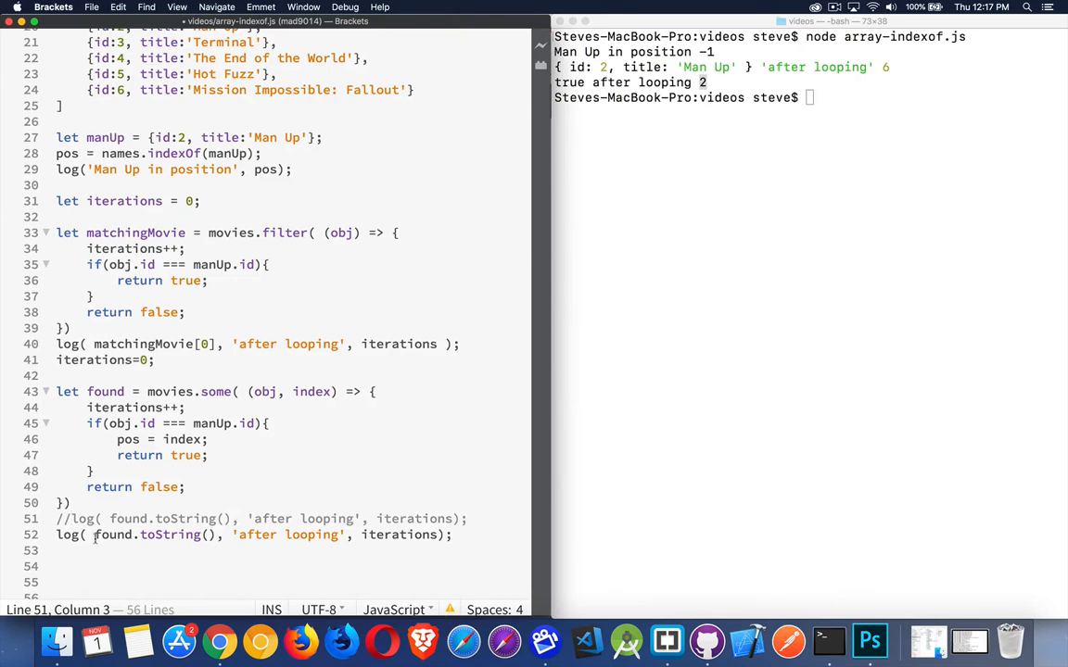
left_click_drag(94, 535, 218, 535)
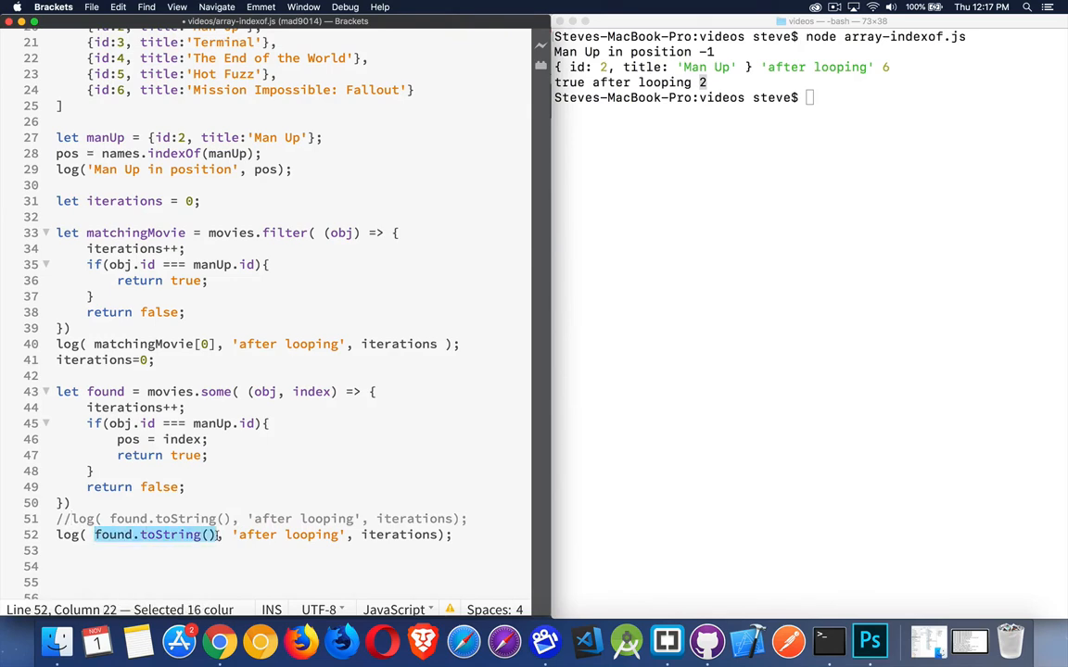
type("movies[")
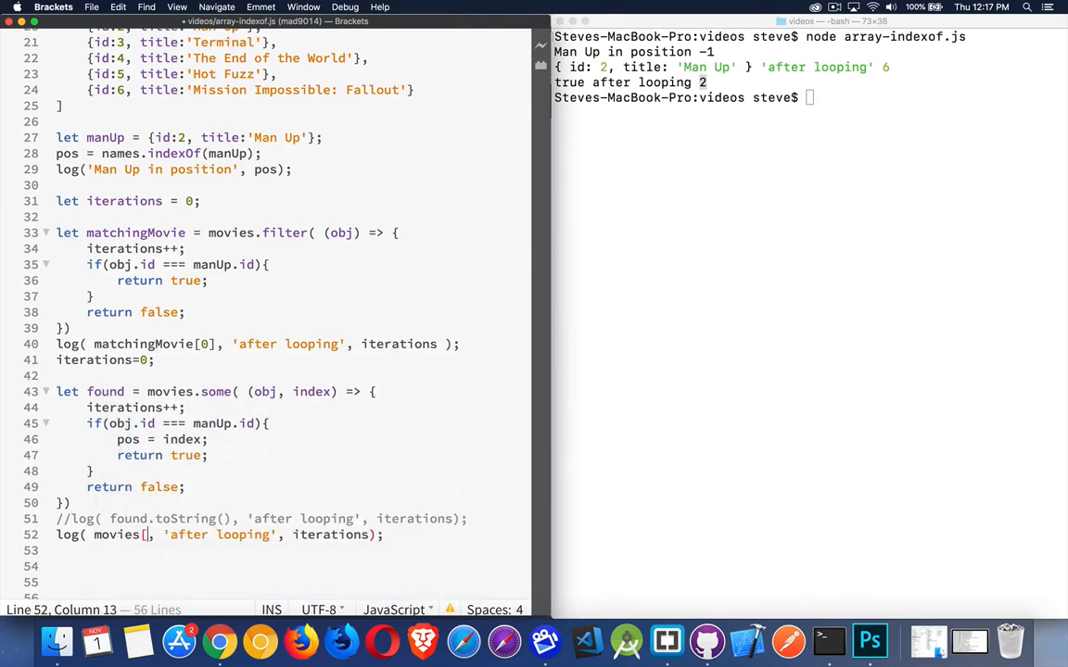
type("pos]")
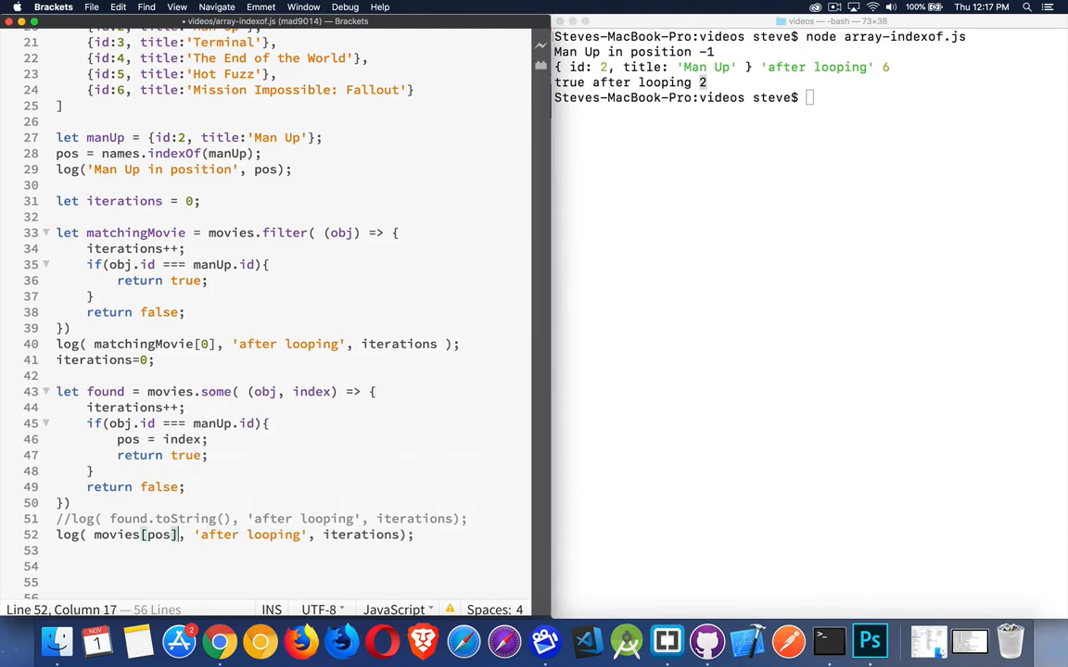
key("super+s")
double_click(159, 535)
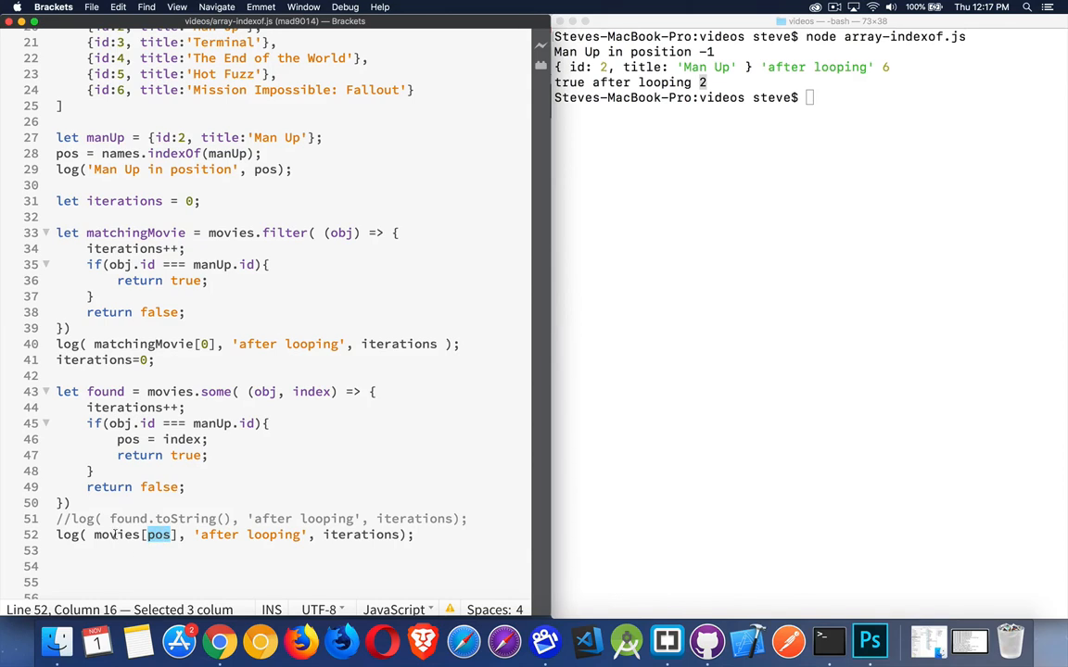
- Rerun node array-indexof.js so both searches print the Man Up object after 6 and 2 loops
left_click(705, 334)
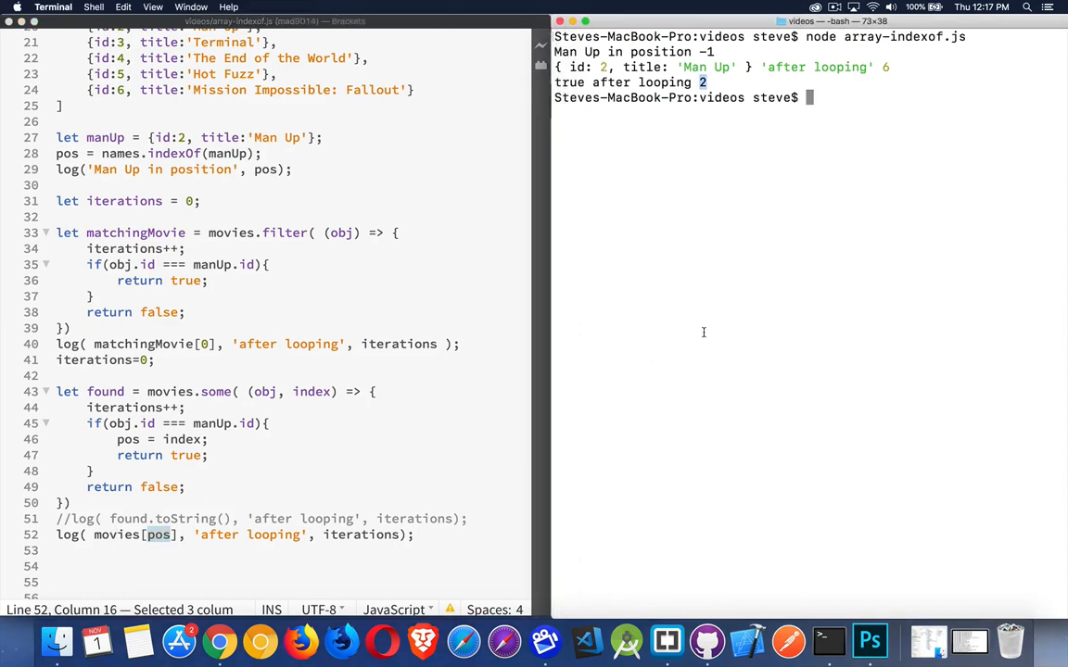
key("Up")
key("Return")
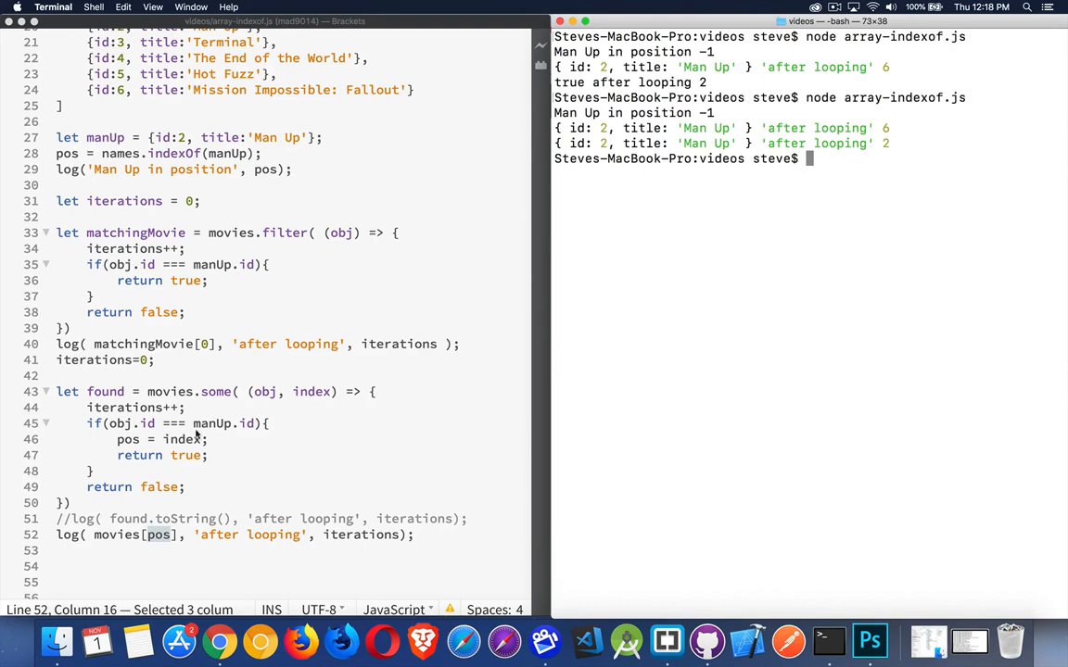
scroll(325, 454, "up", 10)
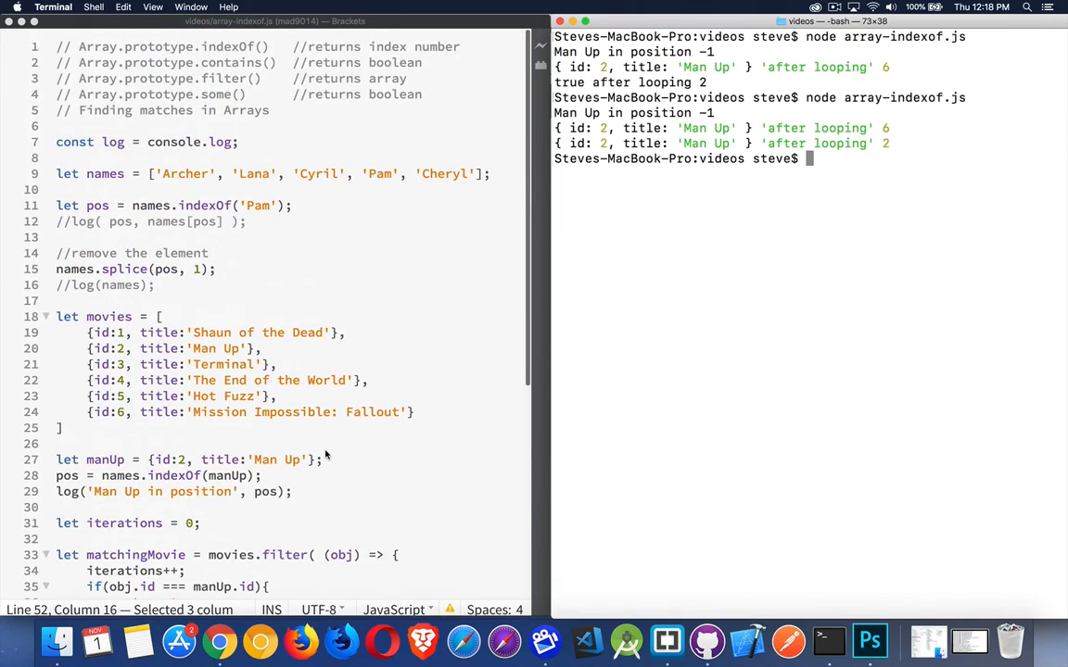